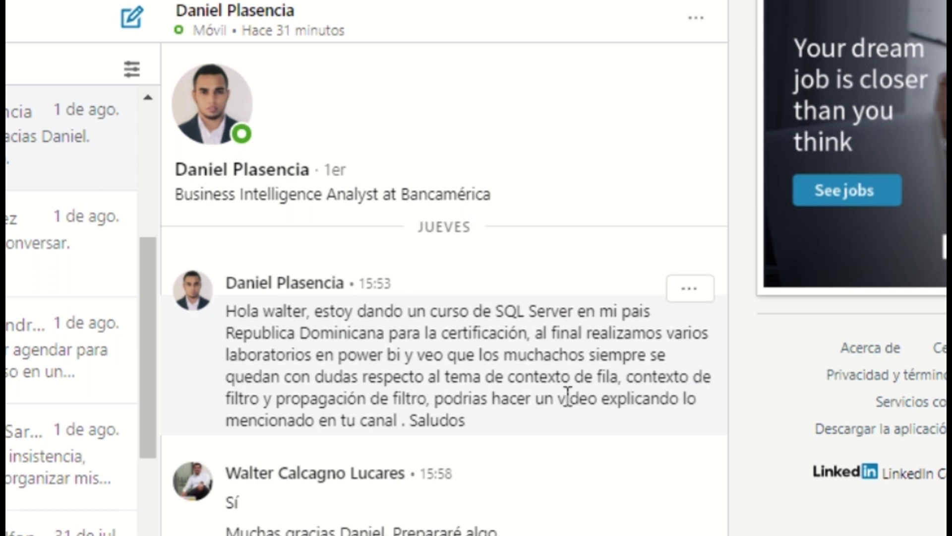
# Examine the chat message's request for a video on row context, filter context and filter propagation.
pyautogui.moveTo(440, 376); pyautogui.dragTo(525, 404)
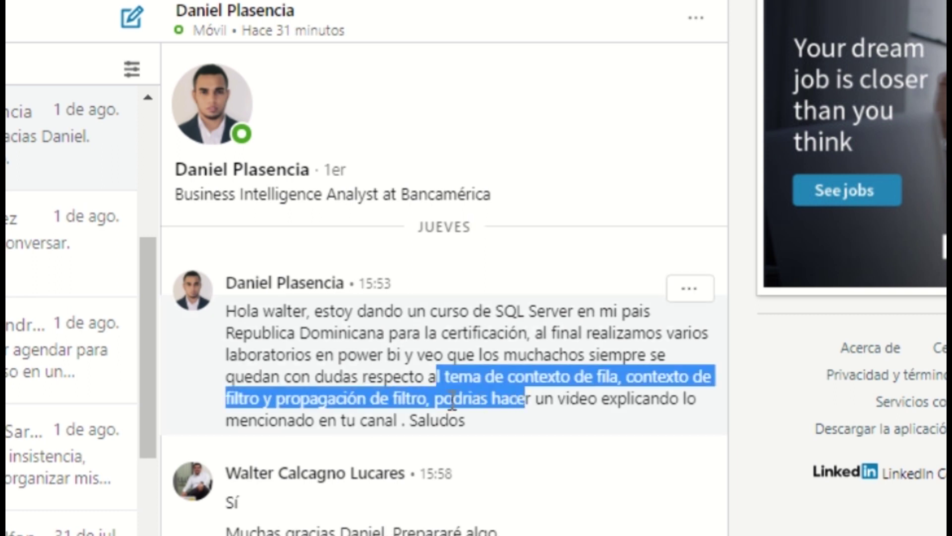
pyautogui.click(525, 404)
pyautogui.moveTo(360, 377); pyautogui.dragTo(521, 445)
pyautogui.click(504, 432)
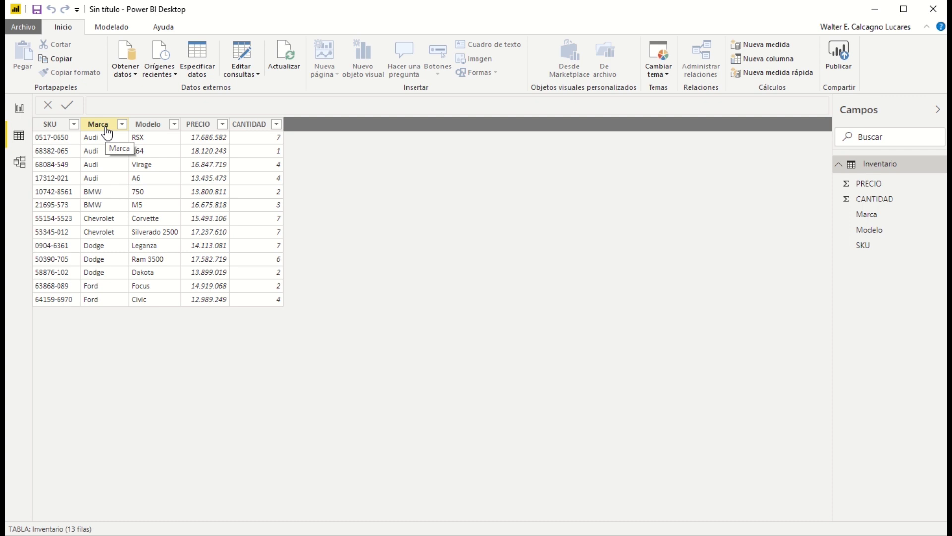
# Check the empty report page in Power BI Desktop and return to the Inventario table's data.
pyautogui.click(25, 106)
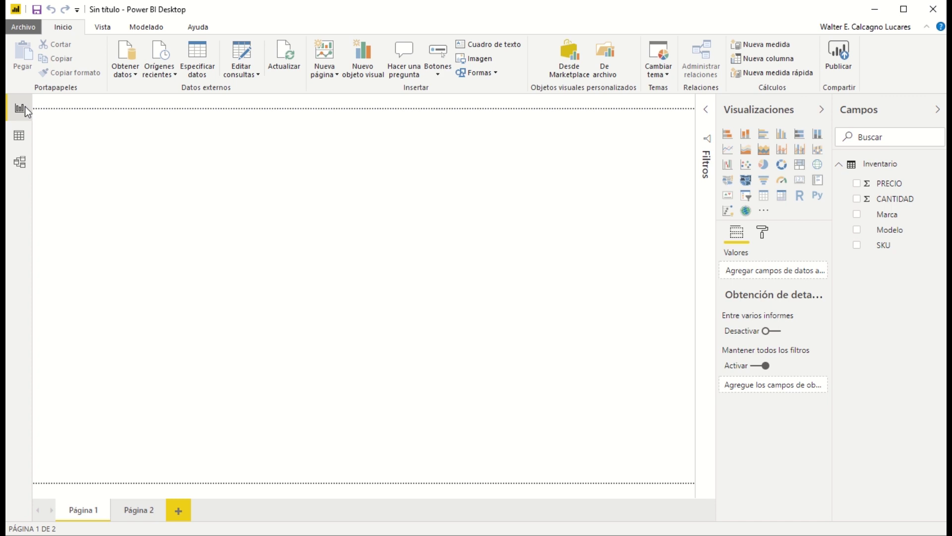
pyautogui.click(23, 144)
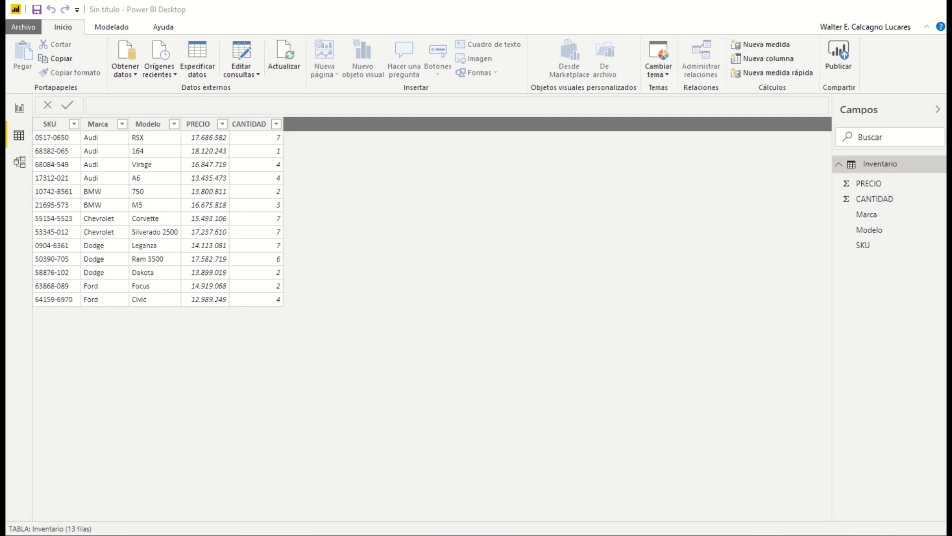
pyautogui.hotkey('alt', 'Tab')
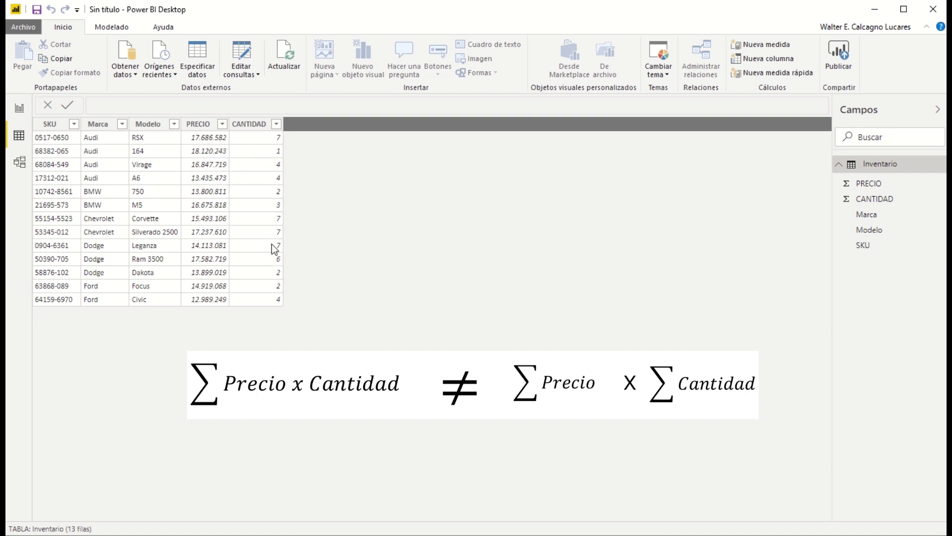
# Add a table visual to Página 1 with Marca, Modelo, SKU, PRECIO and CANTIDAD, and widen it to leave room for more columns.
pyautogui.click(20, 108)
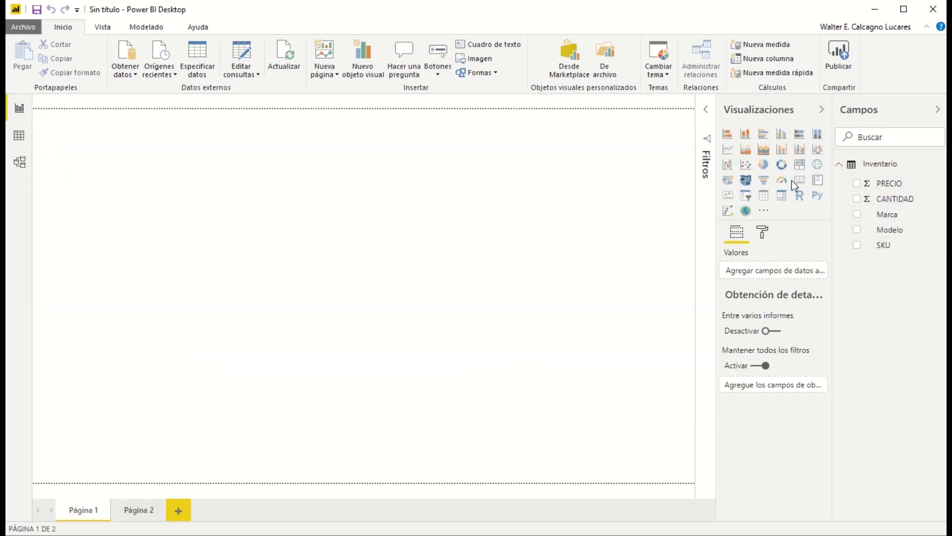
pyautogui.click(764, 195)
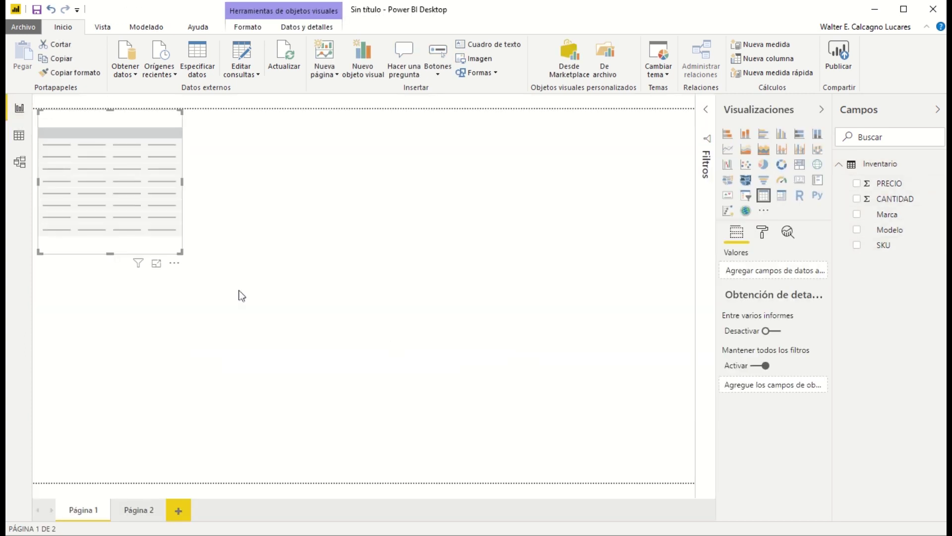
pyautogui.moveTo(158, 192); pyautogui.dragTo(165, 233)
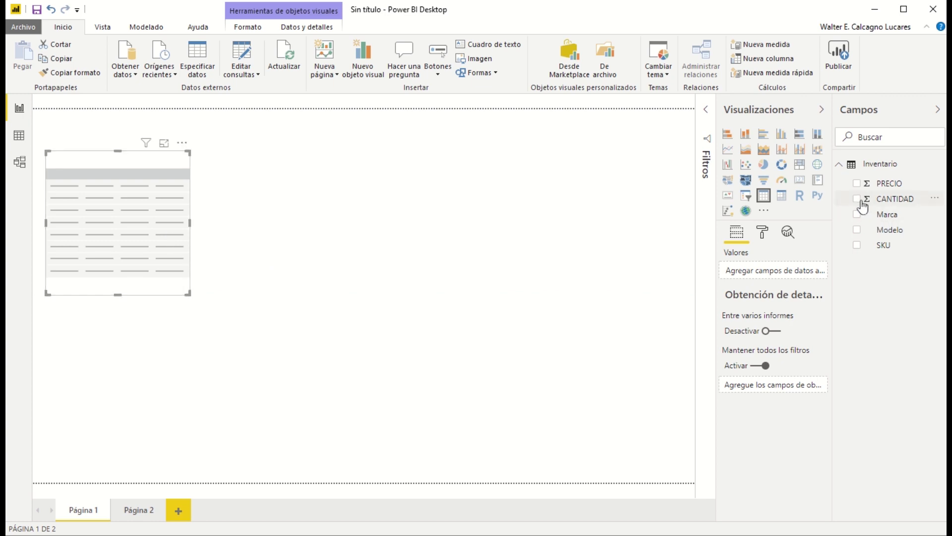
pyautogui.click(857, 183)
pyautogui.click(857, 199)
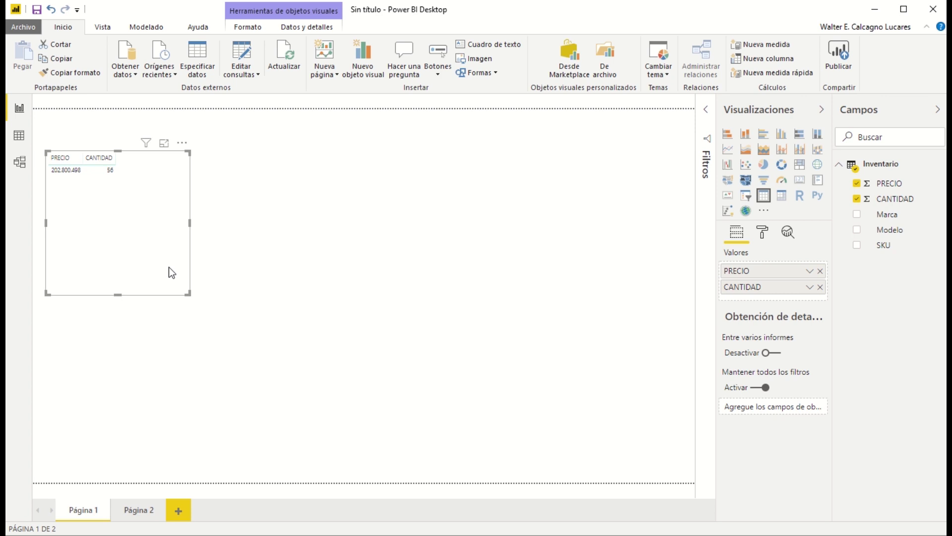
pyautogui.moveTo(168, 267); pyautogui.dragTo(176, 290)
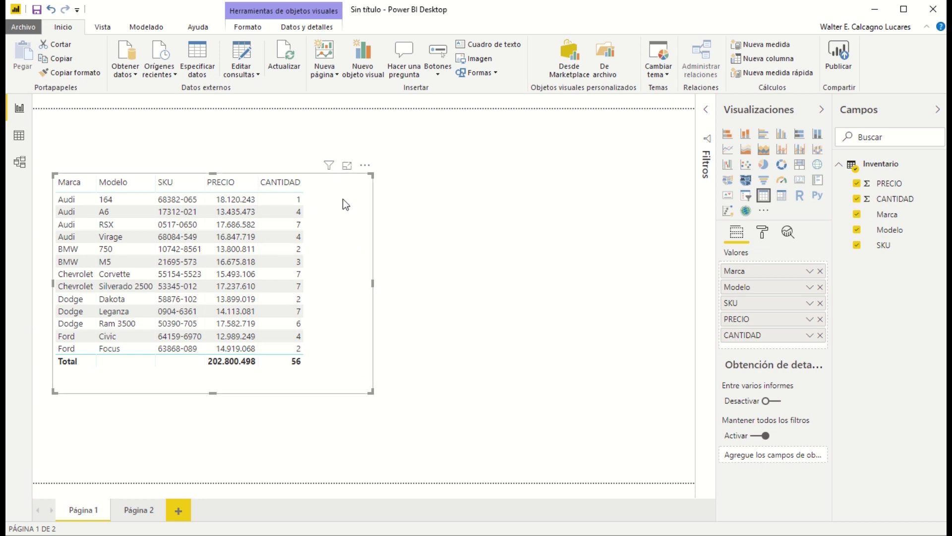
pyautogui.moveTo(369, 394); pyautogui.dragTo(511, 390)
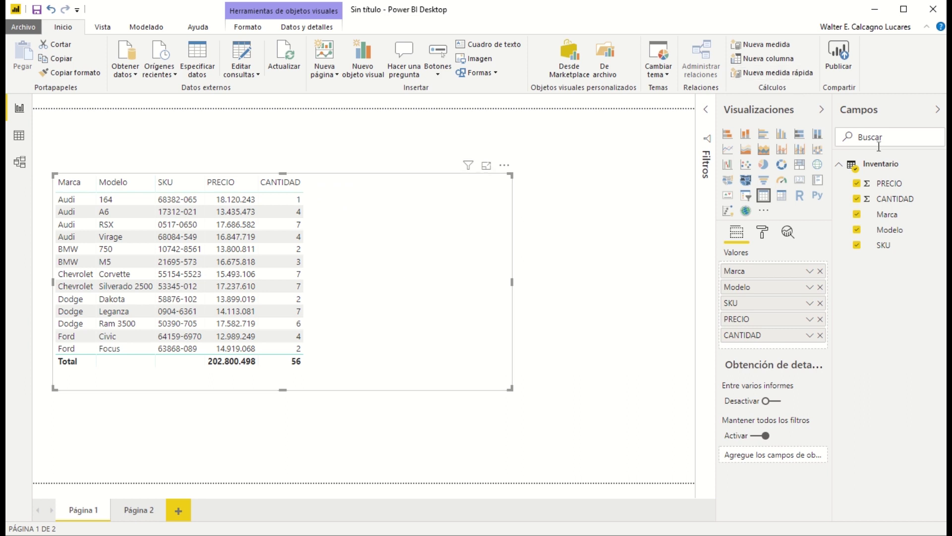
# Create a new measure in the Inventario table and replace its default name with C.Filtro.
pyautogui.rightClick(887, 166)
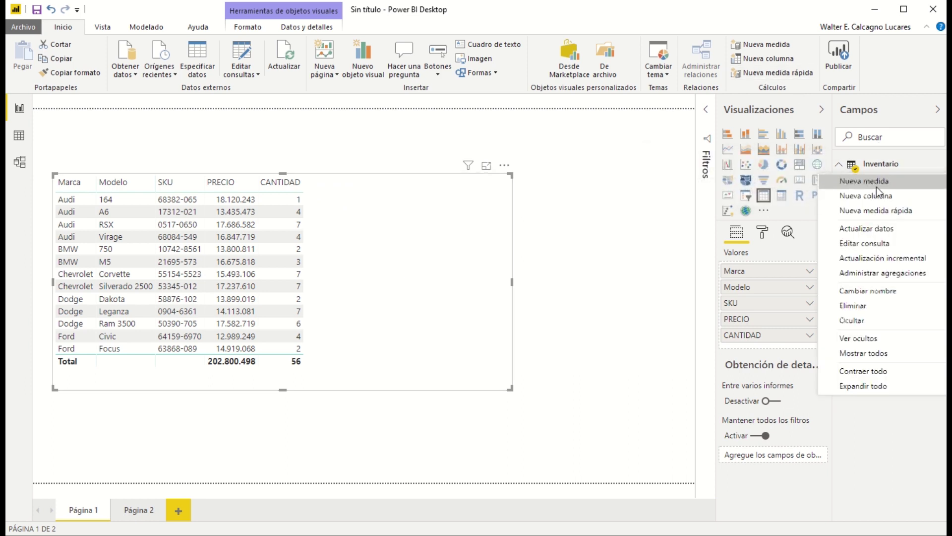
pyautogui.click(876, 187)
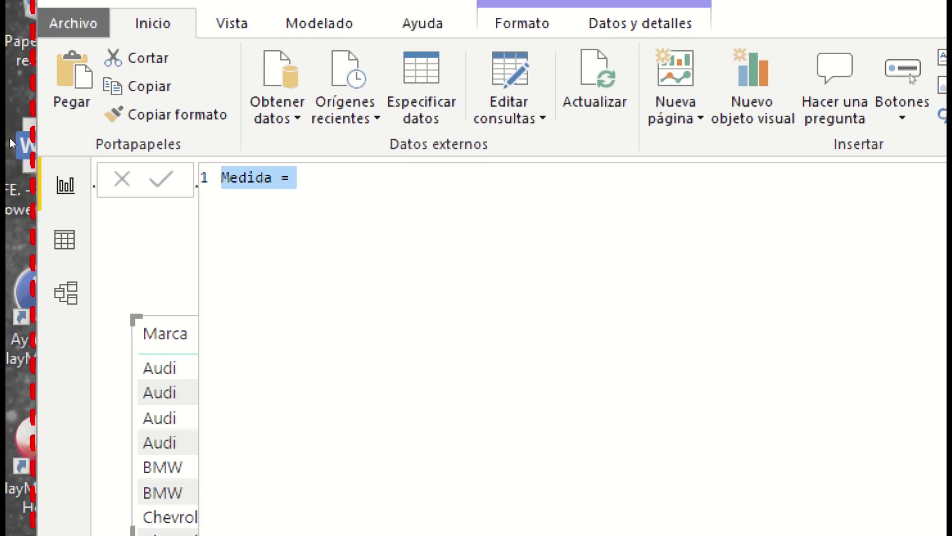
pyautogui.press('End')
pyautogui.press('BackSpace')
pyautogui.press('BackSpace')
pyautogui.press('BackSpace')
pyautogui.press('BackSpace')
pyautogui.press('BackSpace')
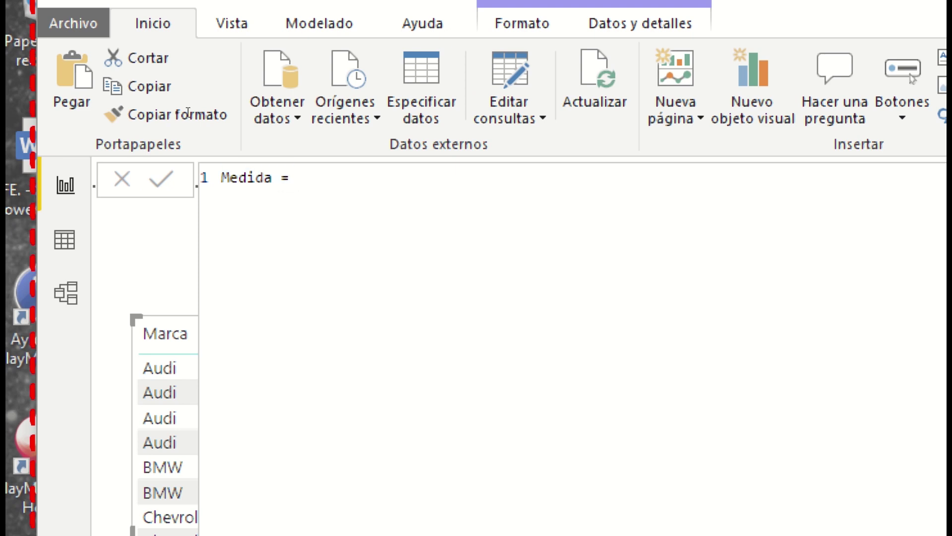
pyautogui.press('BackSpace')
pyautogui.press('BackSpace')
pyautogui.press('BackSpace')
pyautogui.press('BackSpace')
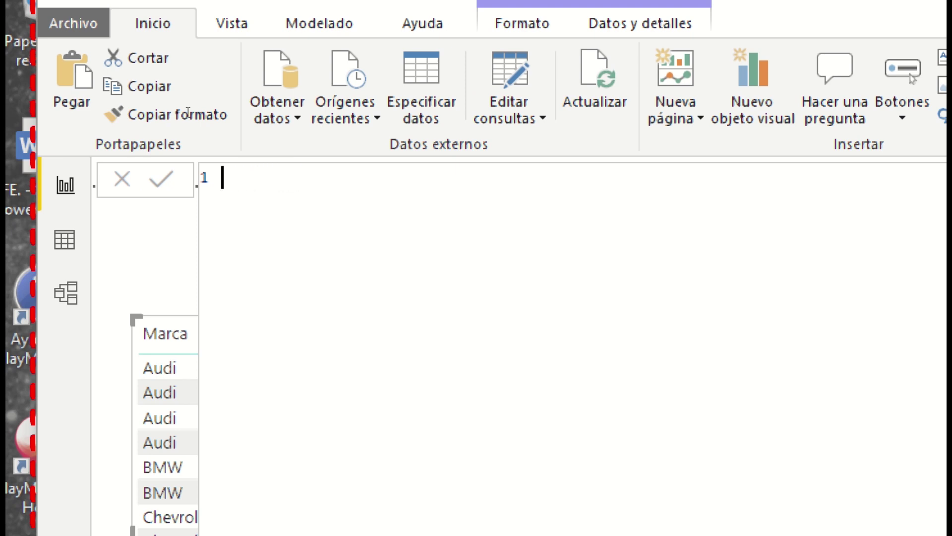
pyautogui.write('c')
pyautogui.press('BackSpace')
pyautogui.write('C.Fi')
pyautogui.write('ltro =')
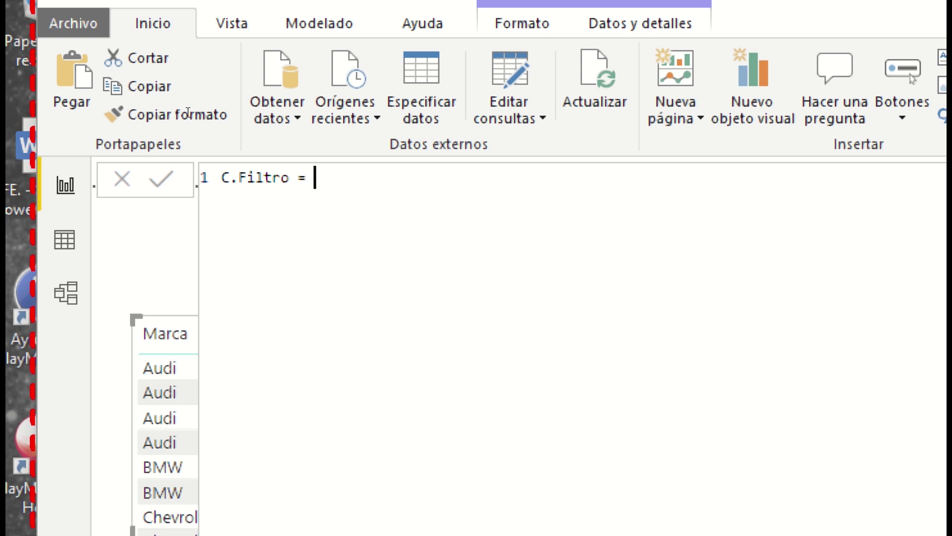
# Define the C.Filtro measure as the sum of the Inventario[ PRECIO ] column.
pyautogui.write(' sum')
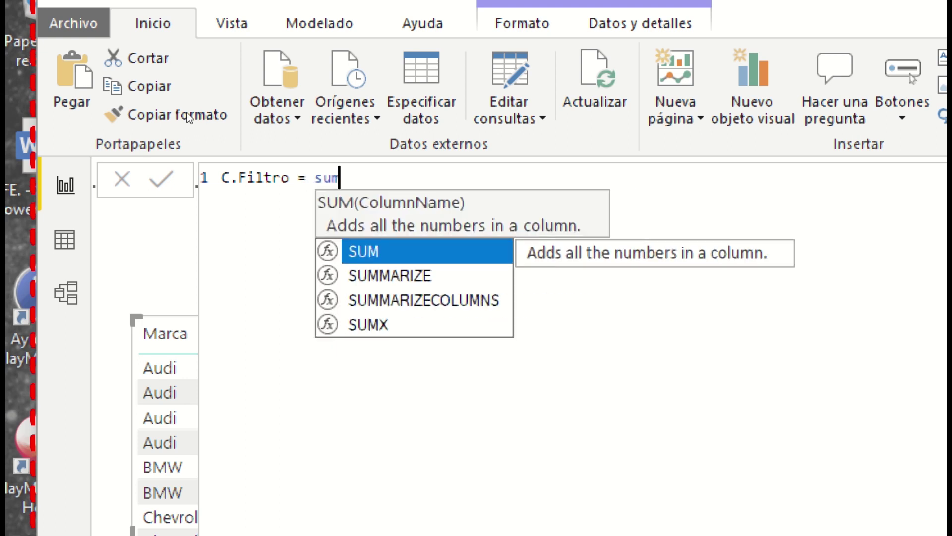
pyautogui.write('(pre')
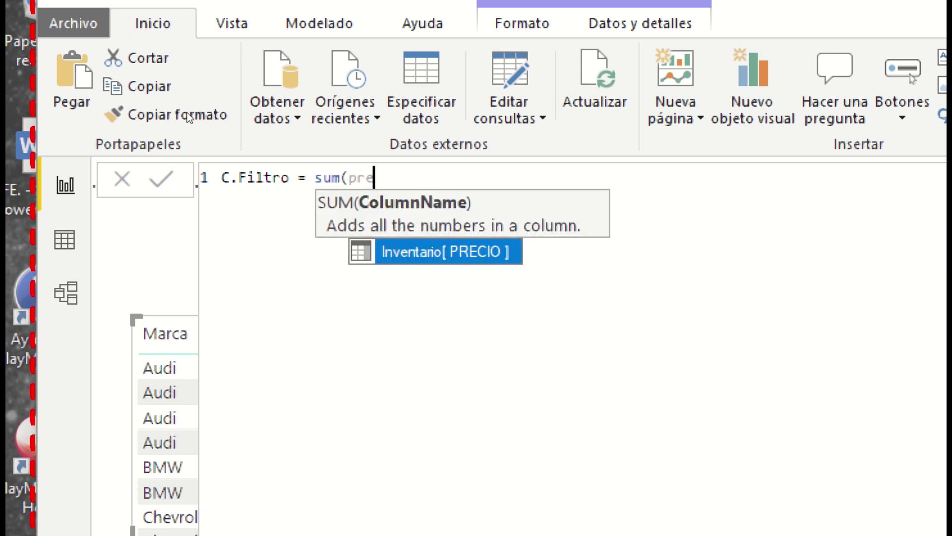
pyautogui.press('Tab')
pyautogui.write(')')
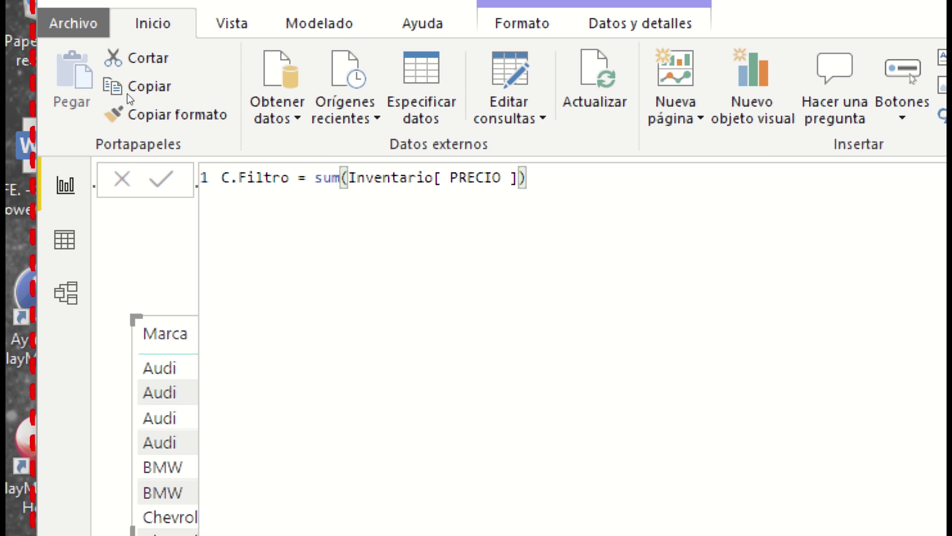
# Extend the measure's name to C.Filtro Precio, commit the formula and include the measure in the table visual.
pyautogui.press('Home')
pyautogui.hotkey('ctrl', 'Right')
pyautogui.write('Pre')
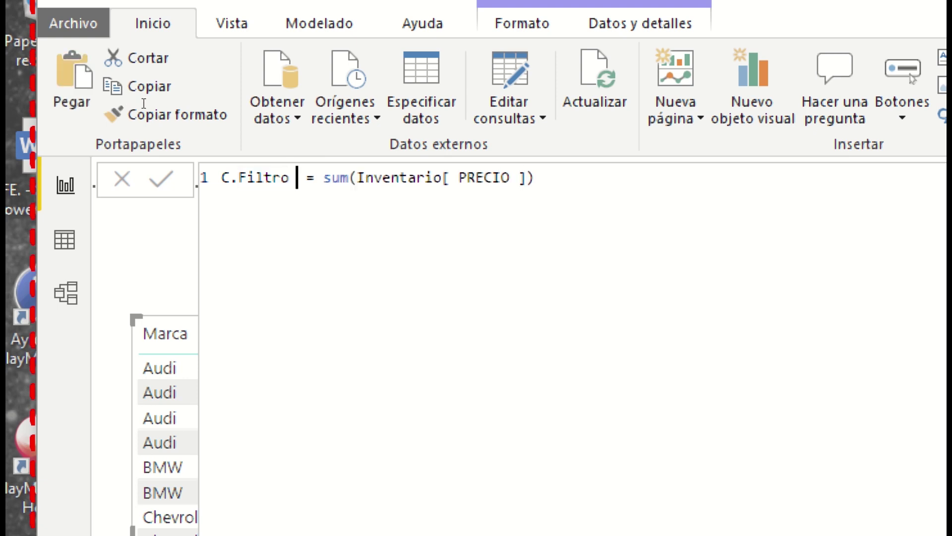
pyautogui.write('cio')
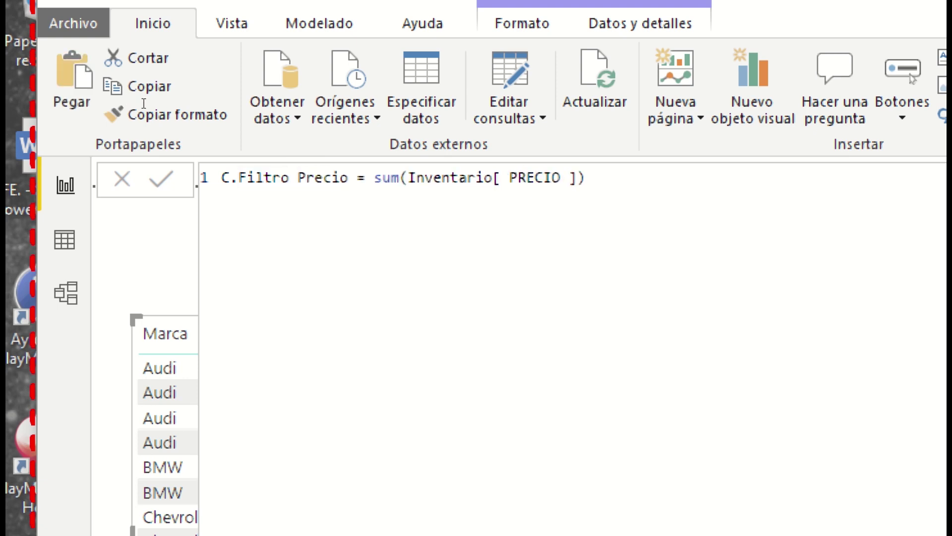
pyautogui.press('Return')
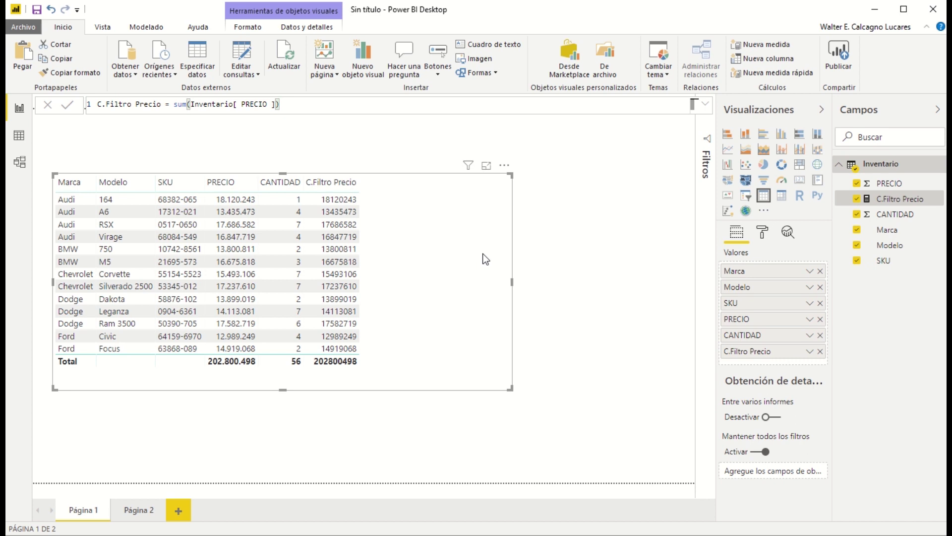
# Create another measure in the Inventario table and name it C.Filtro Cantidad.
pyautogui.click(895, 205)
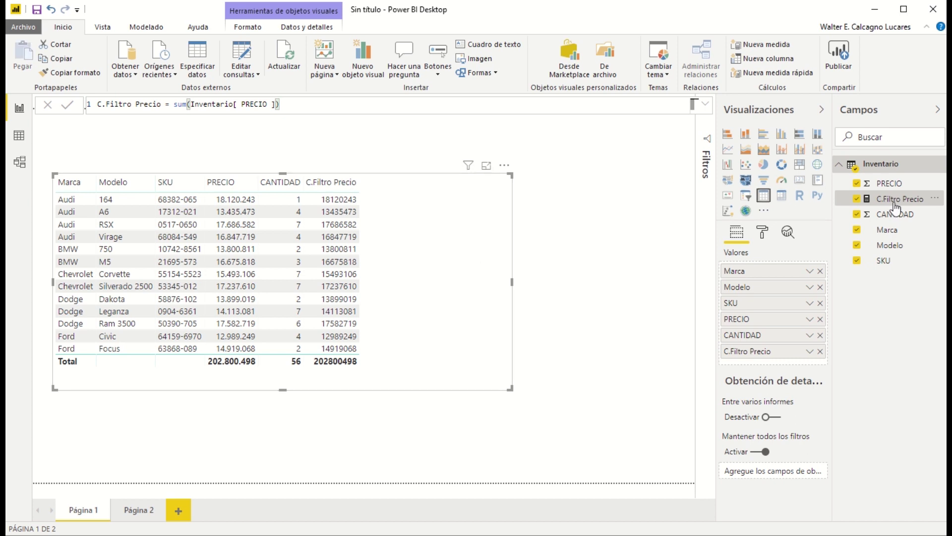
pyautogui.rightClick(895, 205)
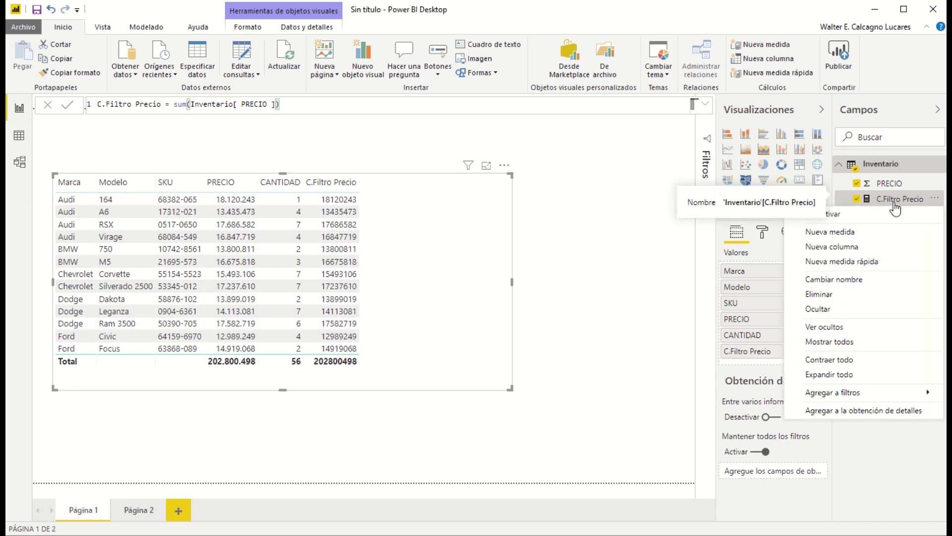
pyautogui.click(850, 235)
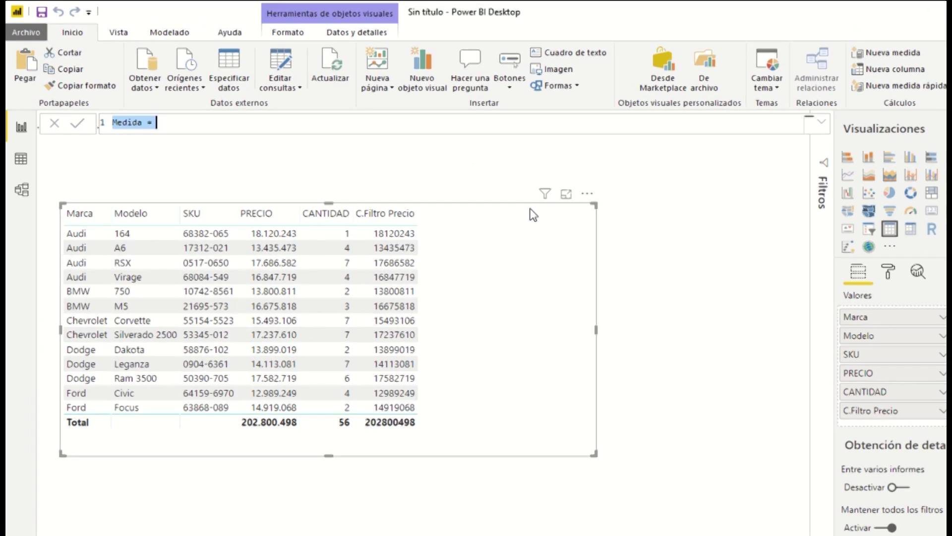
pyautogui.write('C.Fil')
pyautogui.write('tro Cantidad ')
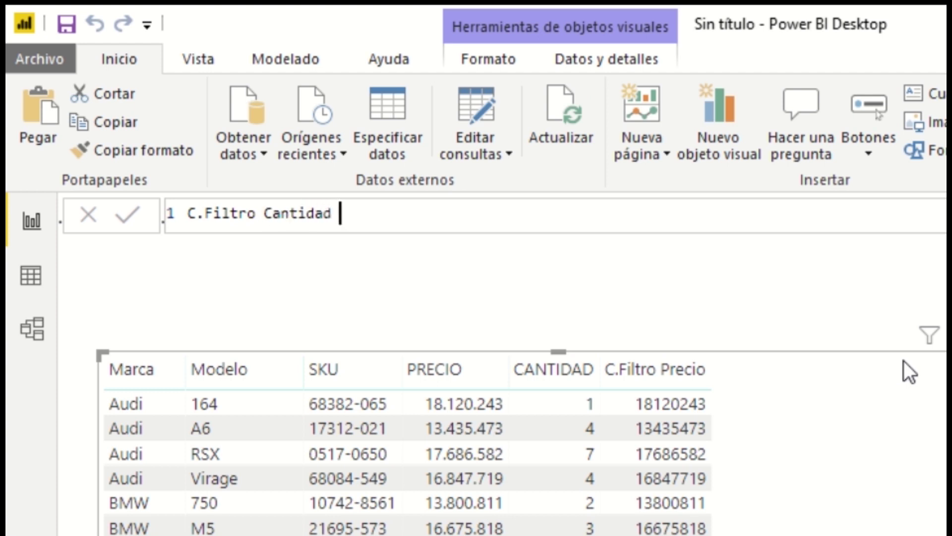
# Define C.Filtro Cantidad as SUM(Inventario[CANTIDAD]), commit it and include the measure in the table visual.
pyautogui.write('= sum')
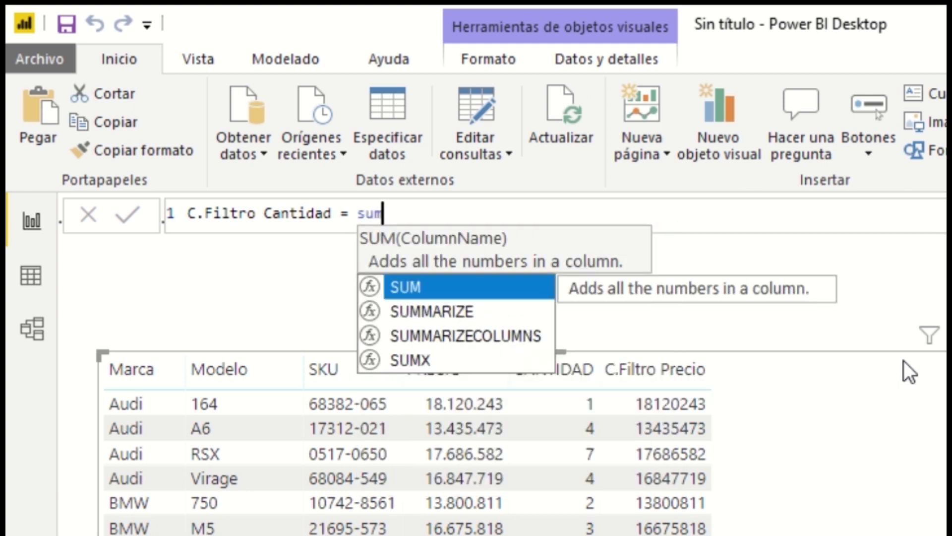
pyautogui.press('Tab')
pyautogui.press('Down')
pyautogui.press('Down')
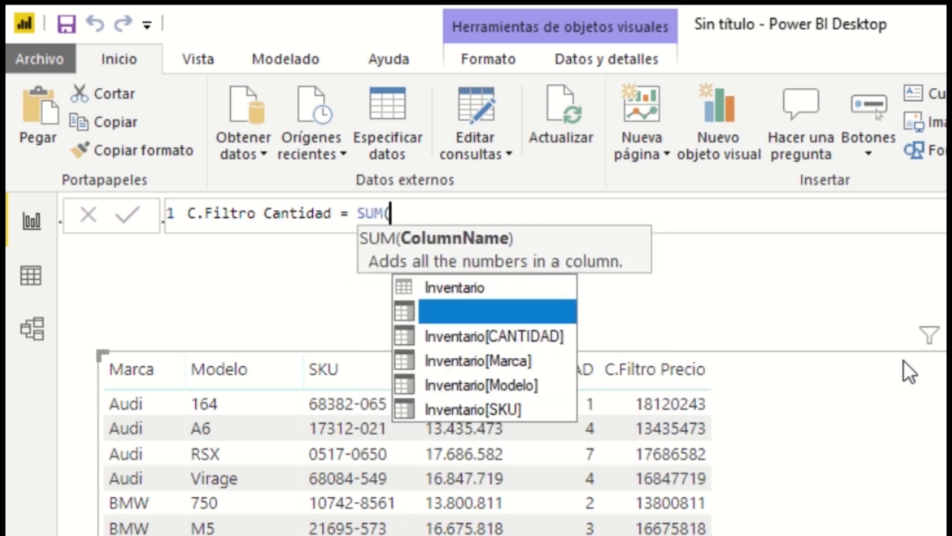
pyautogui.press('Tab')
pyautogui.write(')')
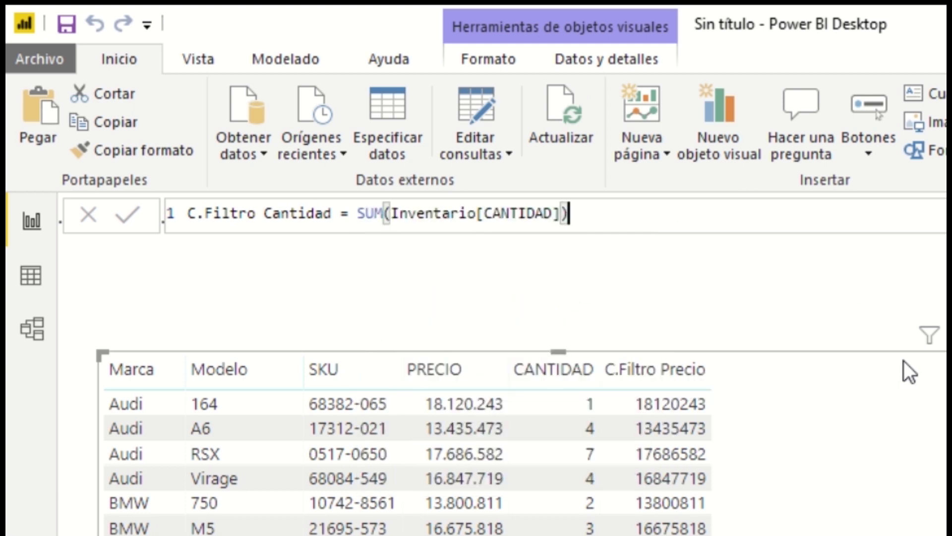
pyautogui.press('Return')
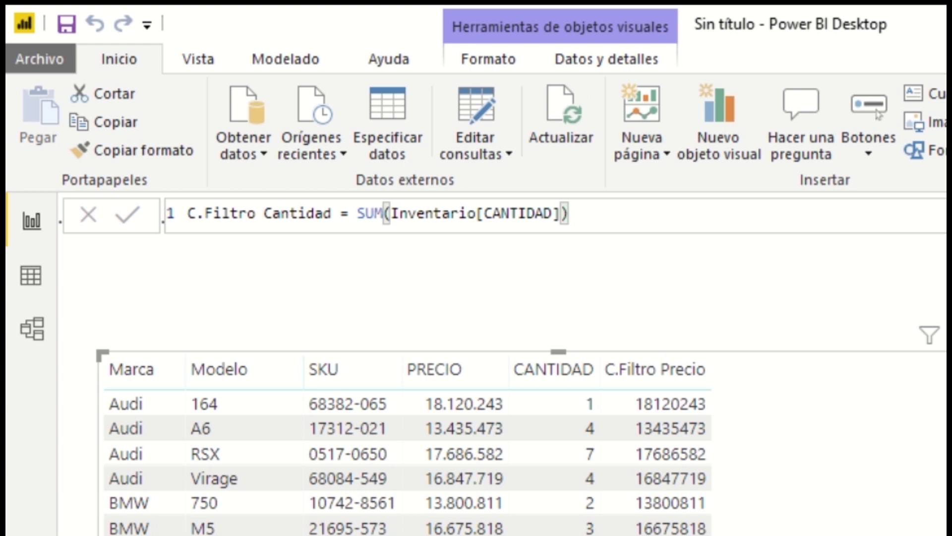
pyautogui.moveTo(918, 464); pyautogui.dragTo(854, 463)
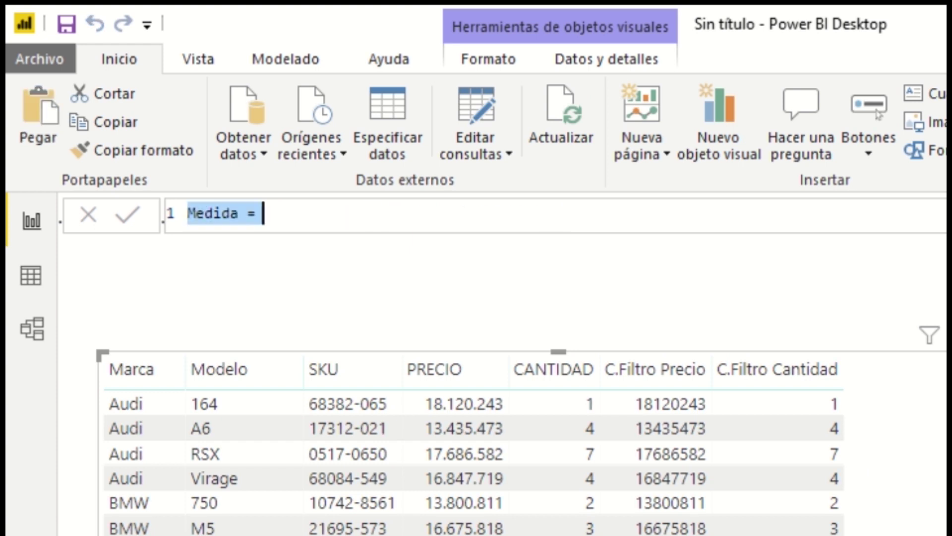
# Name the new measure Inventario CFiltro.
pyautogui.write('Invt')
pyautogui.press('BackSpace')
pyautogui.write('entario')
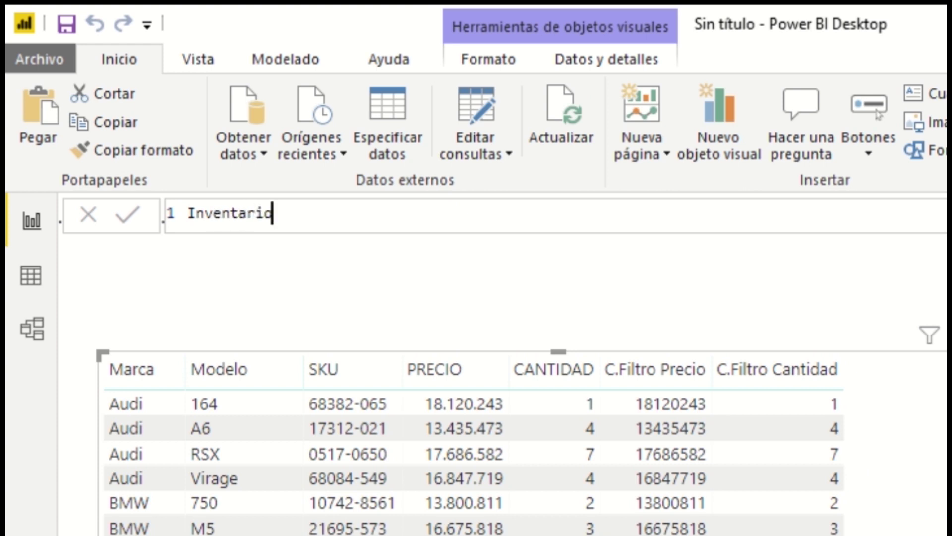
pyautogui.write(' CFiltro = ')
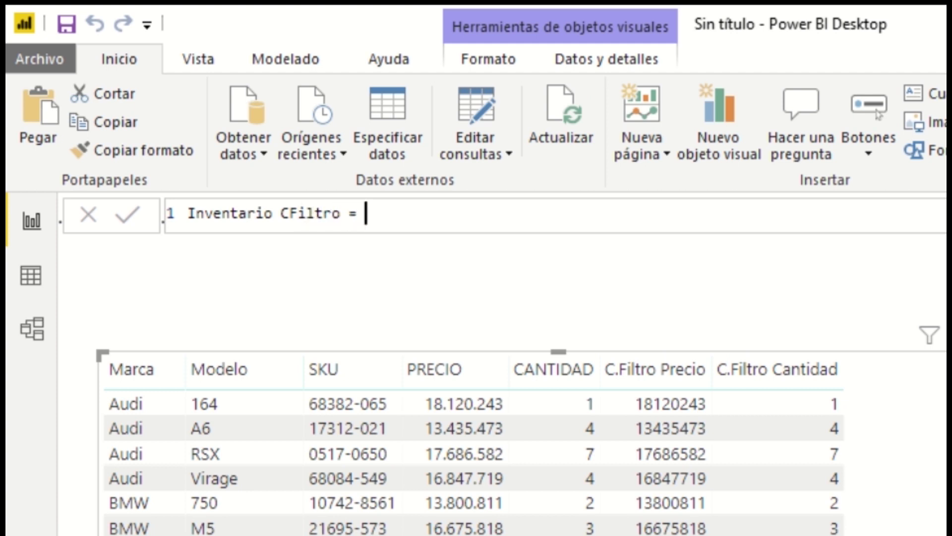
# Define Inventario CFiltro as [C.Filtro Precio] * [C.Filtro Cantidad] and commit the formula.
pyautogui.write('[')
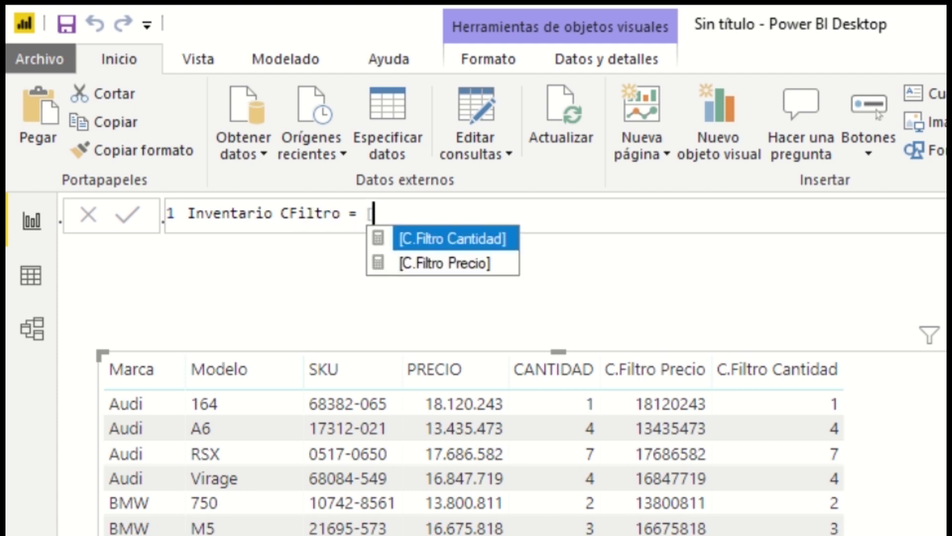
pyautogui.press('Down')
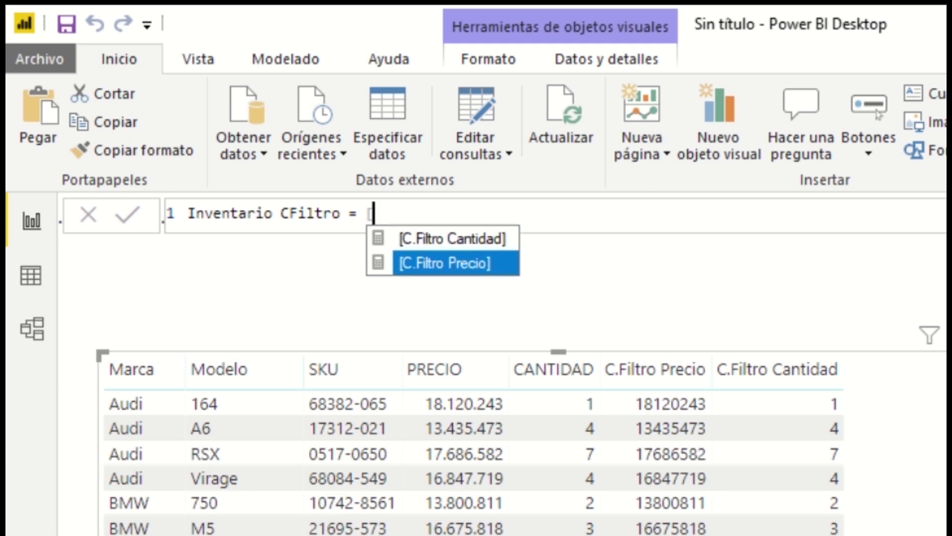
pyautogui.press('Tab')
pyautogui.write('* ')
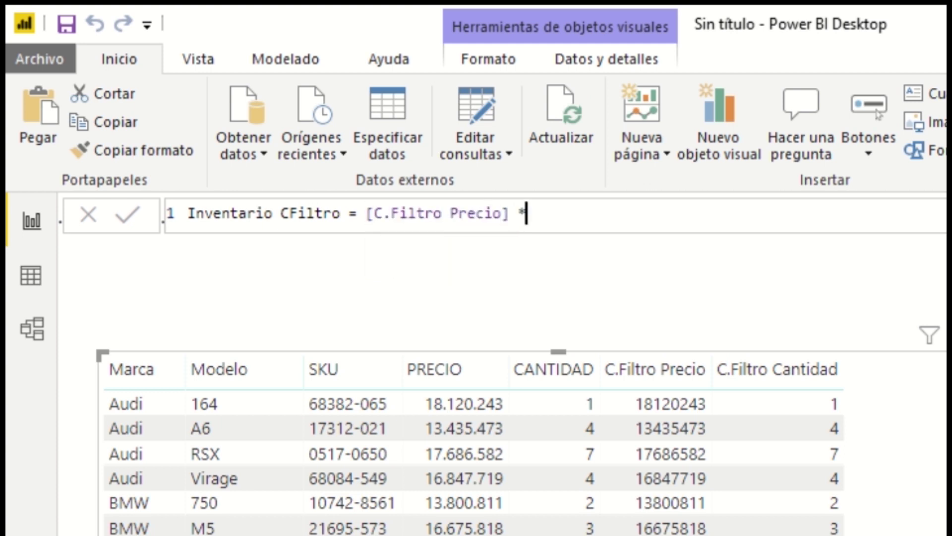
pyautogui.write('[')
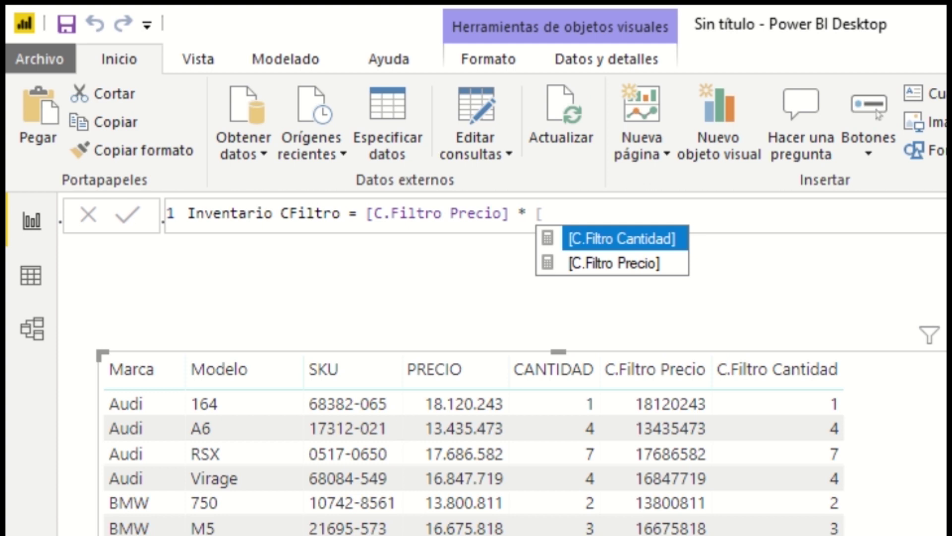
pyautogui.press('Down')
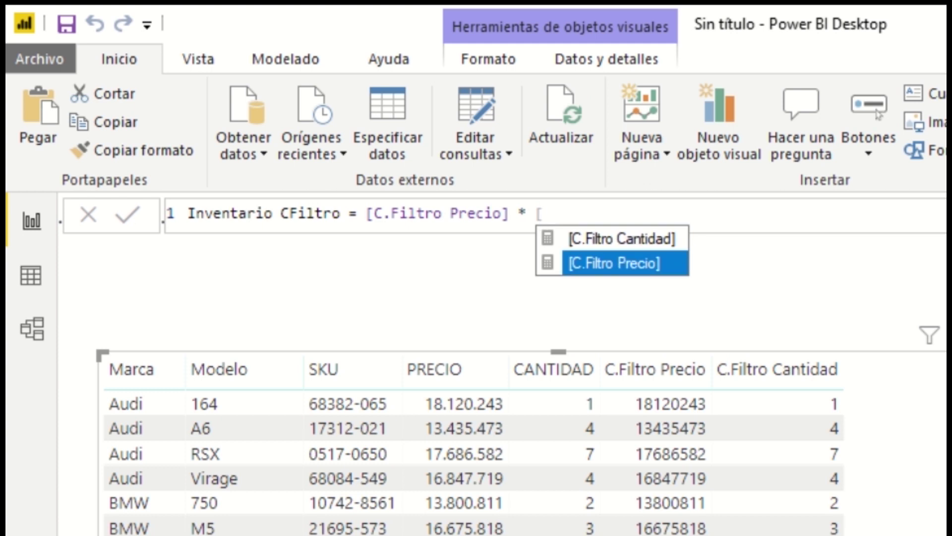
pyautogui.press('Up')
pyautogui.press('Tab')
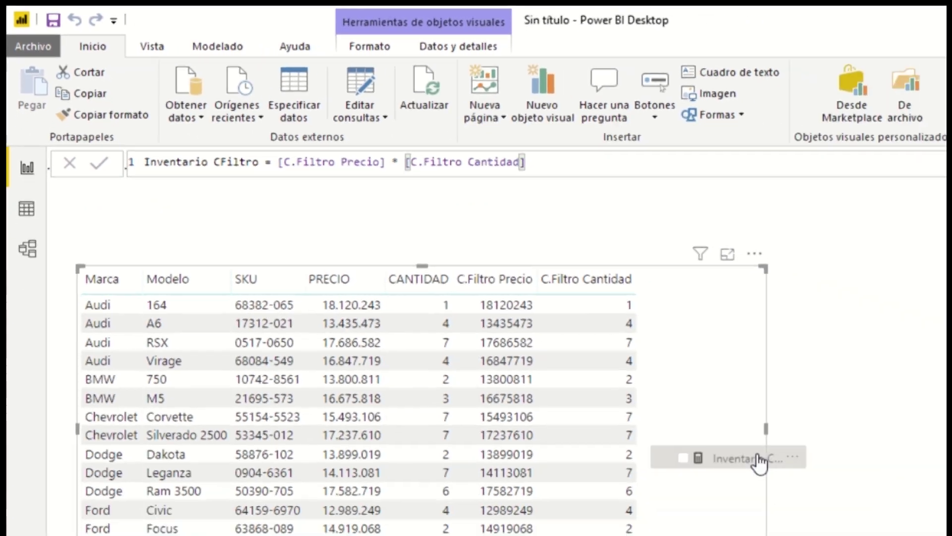
# Include the Inventario CFiltro measure in the table visual and enlarge the visual to the page's full width.
pyautogui.moveTo(951, 535); pyautogui.dragTo(951, 535)
pyautogui.moveTo(648, 403); pyautogui.dragTo(645, 404)
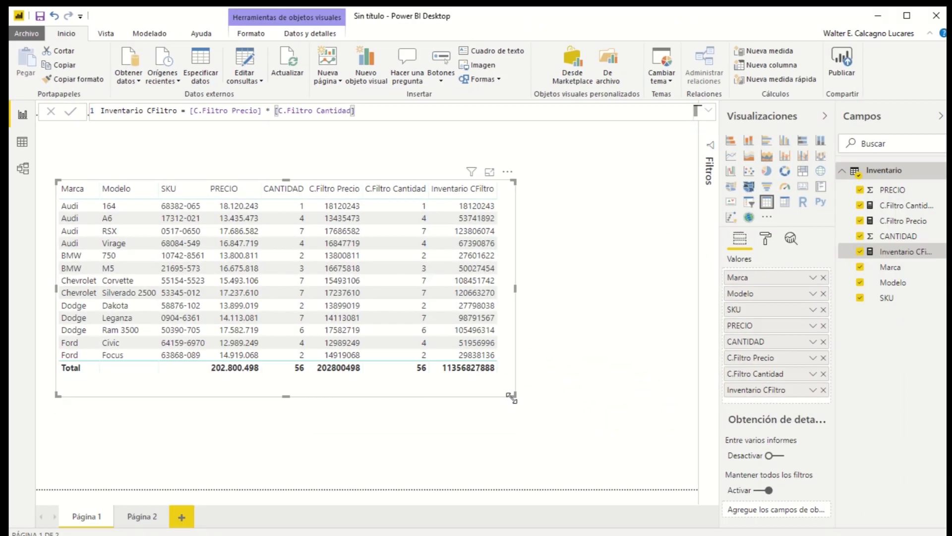
pyautogui.moveTo(681, 525); pyautogui.dragTo(721, 535)
pyautogui.moveTo(544, 407); pyautogui.dragTo(710, 439)
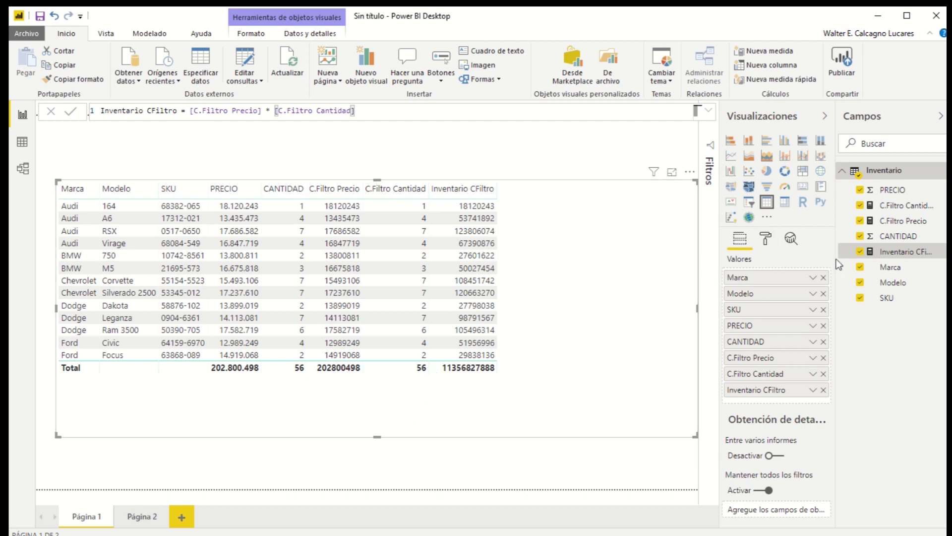
# Format the C.Filtro Precio and Inventario CFiltro measures with a thousands separator.
pyautogui.click(890, 207)
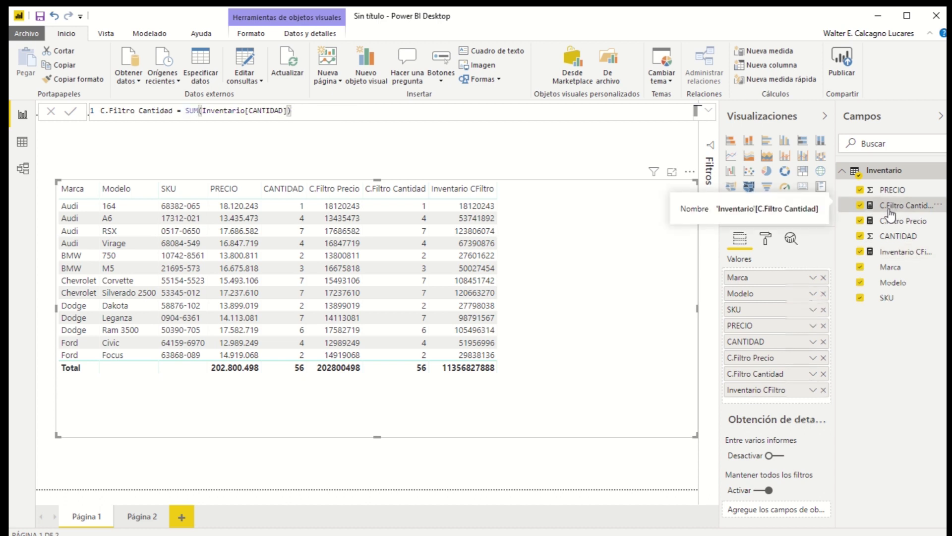
pyautogui.rightClick(890, 208)
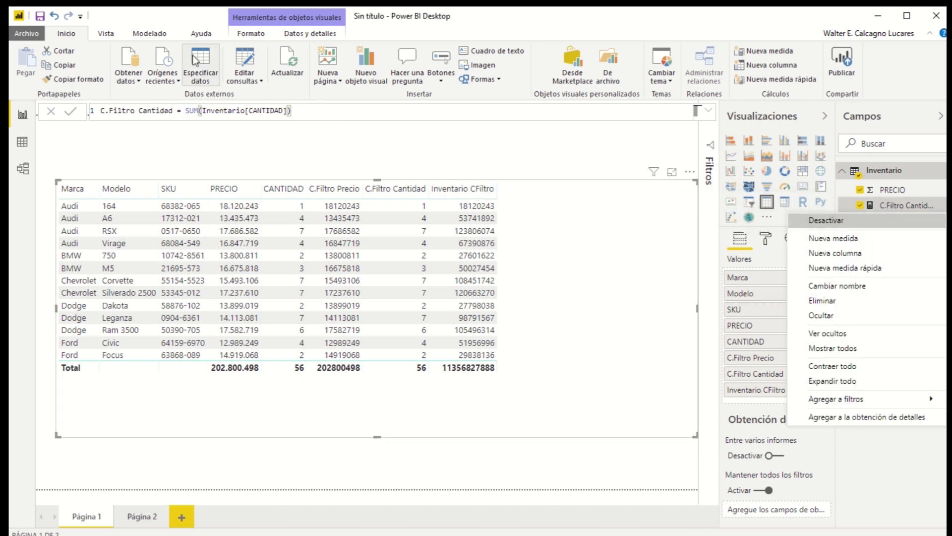
pyautogui.click(106, 33)
pyautogui.click(160, 34)
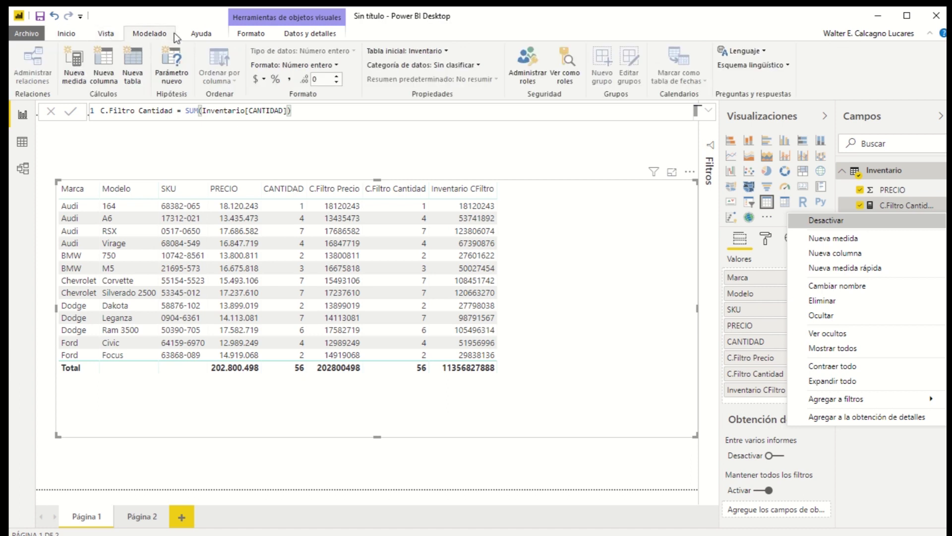
pyautogui.click(287, 80)
pyautogui.click(925, 208)
pyautogui.click(886, 222)
pyautogui.click(290, 80)
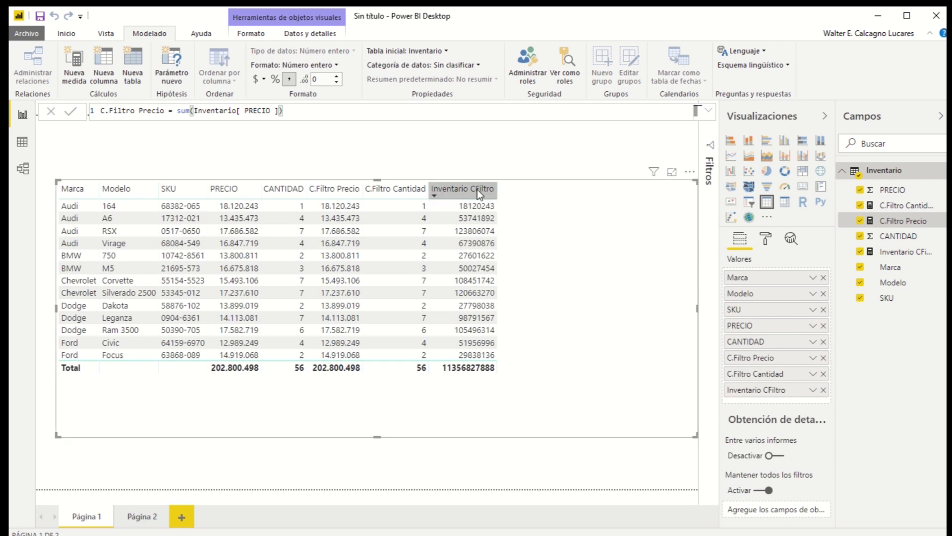
pyautogui.click(893, 251)
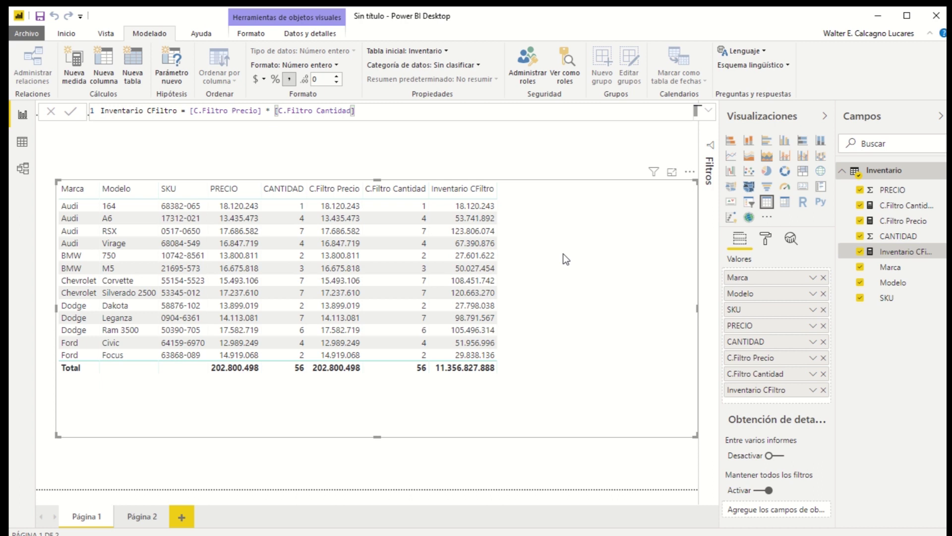
# Move the table visual to the upper-left corner of the report page, reduce its height and deselect it.
pyautogui.moveTo(566, 258); pyautogui.dragTo(534, 219)
pyautogui.moveTo(675, 399); pyautogui.dragTo(686, 348)
pyautogui.click(590, 438)
# Create another measure in the Inventario table and name it C.Fila Inventario.
pyautogui.rightClick(882, 206)
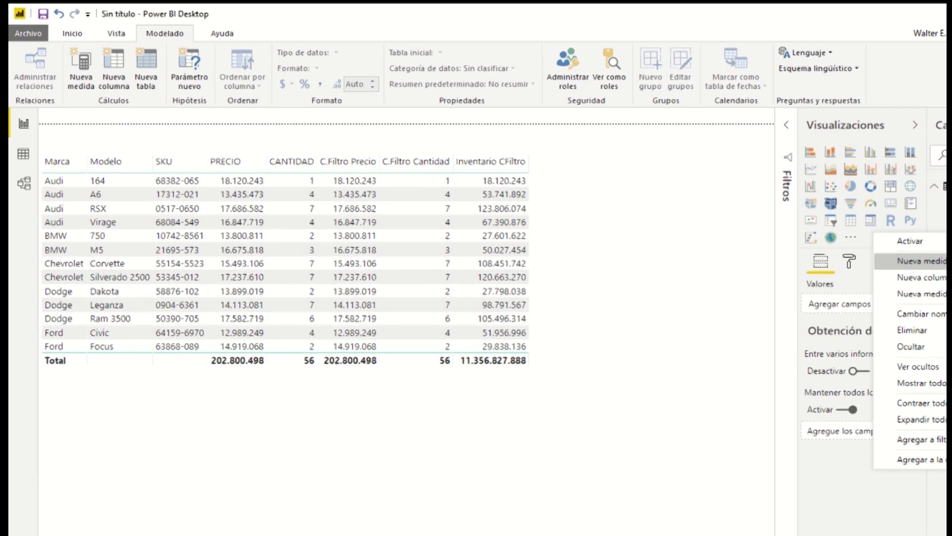
pyautogui.click(916, 261)
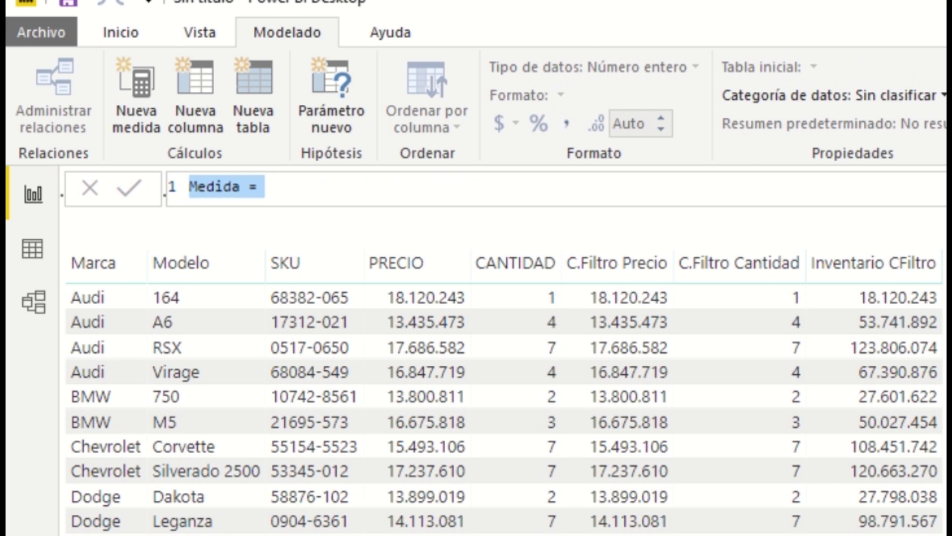
pyautogui.press('BackSpace')
pyautogui.write('C.')
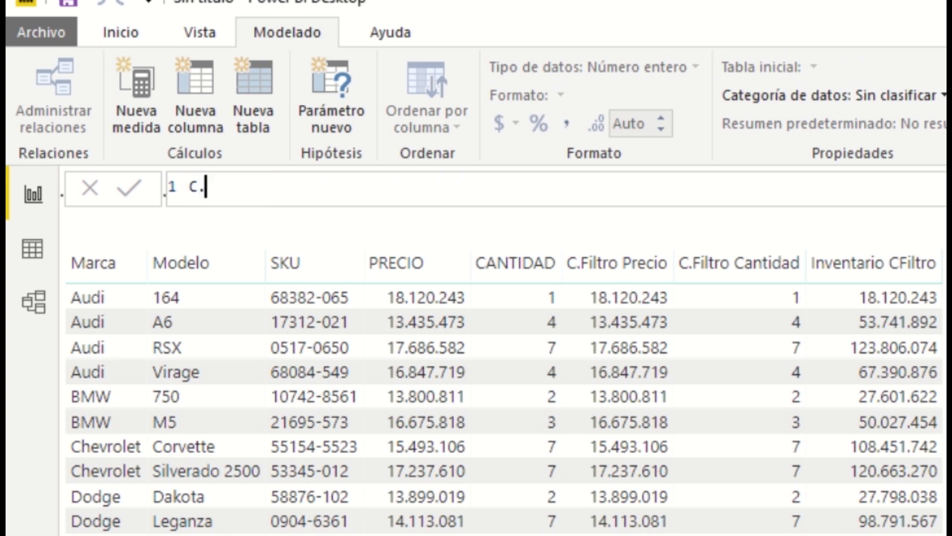
pyautogui.write('Fila =')
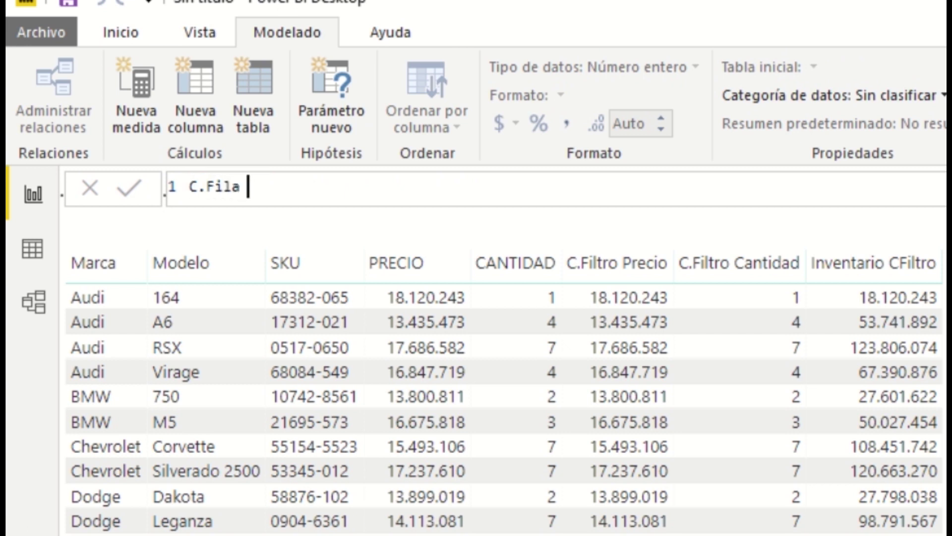
pyautogui.press('Left')
pyautogui.press('Left')
pyautogui.press('Left')
pyautogui.press('Left')
pyautogui.press('Right')
pyautogui.write('In')
pyautogui.write('ventario')
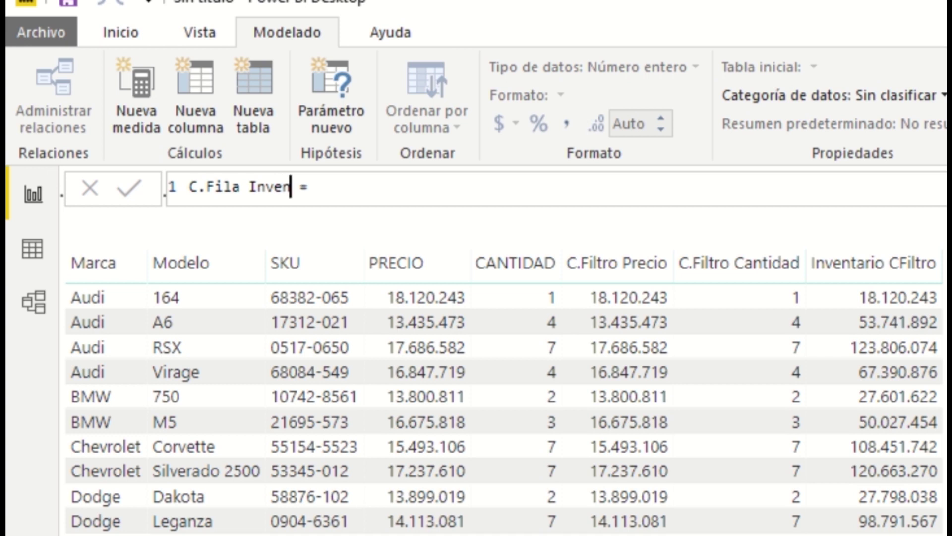
pyautogui.press('Right')
pyautogui.press('Right')
pyautogui.press('Right')
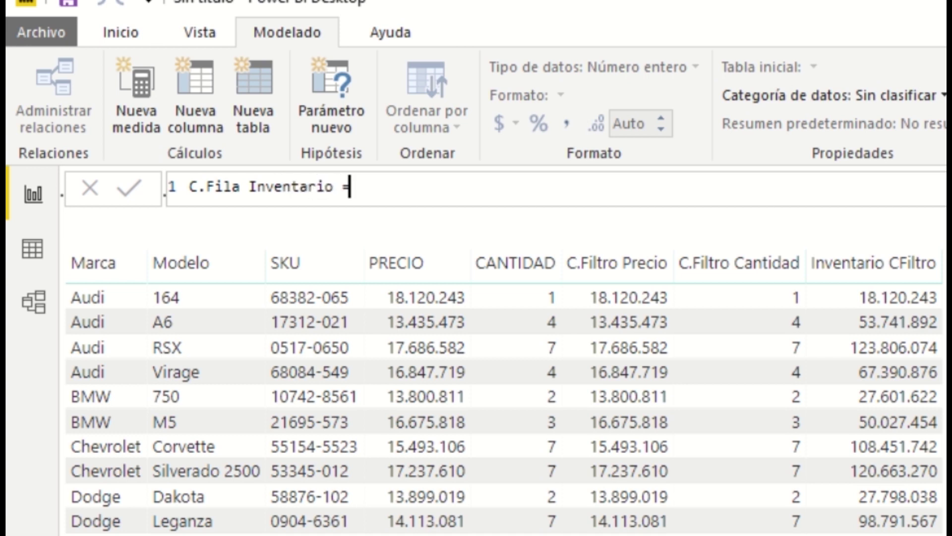
# Begin the C.Fila Inventario formula with SUMX, using the Inventario table as its first argument.
pyautogui.write('X')
pyautogui.press('Escape')
pyautogui.press('BackSpace')
pyautogui.write('Sum')
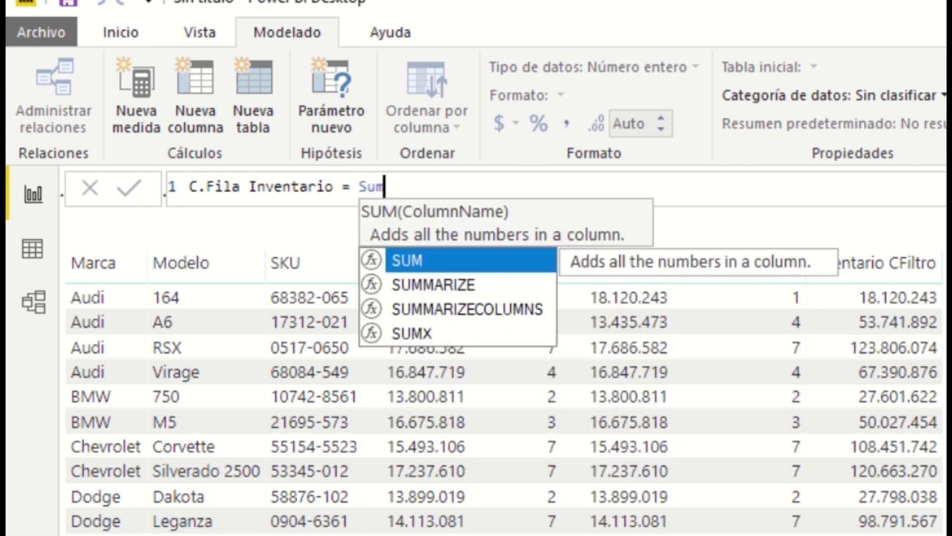
pyautogui.press('Down')
pyautogui.press('Down')
pyautogui.press('Down')
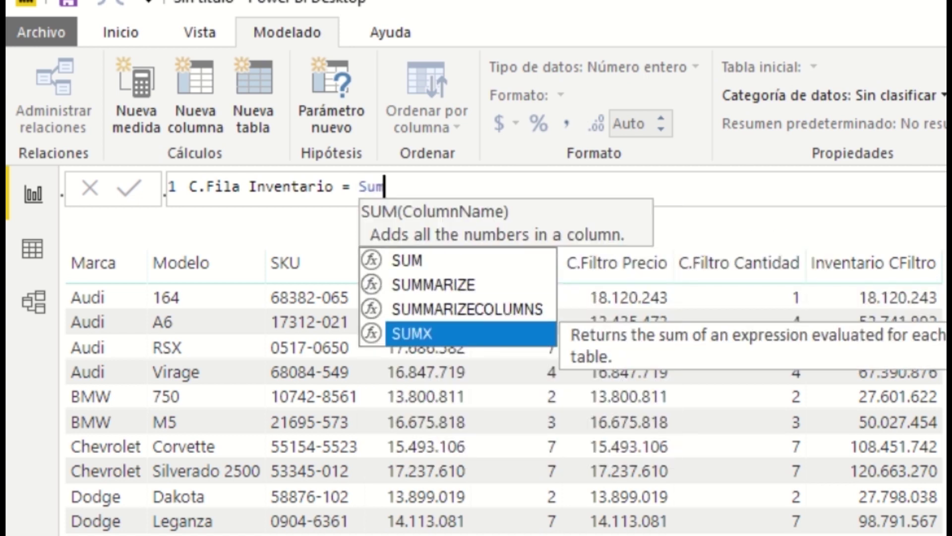
pyautogui.press('Tab')
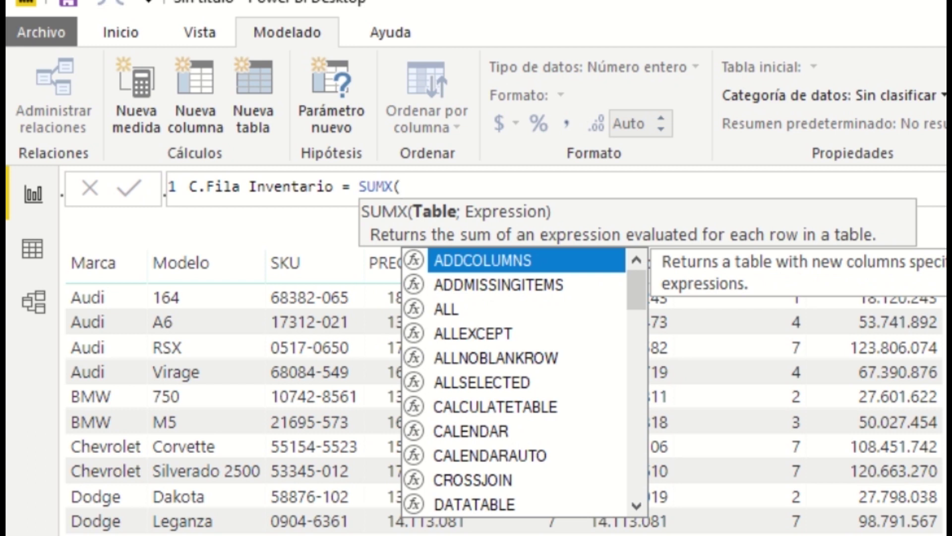
pyautogui.write('in')
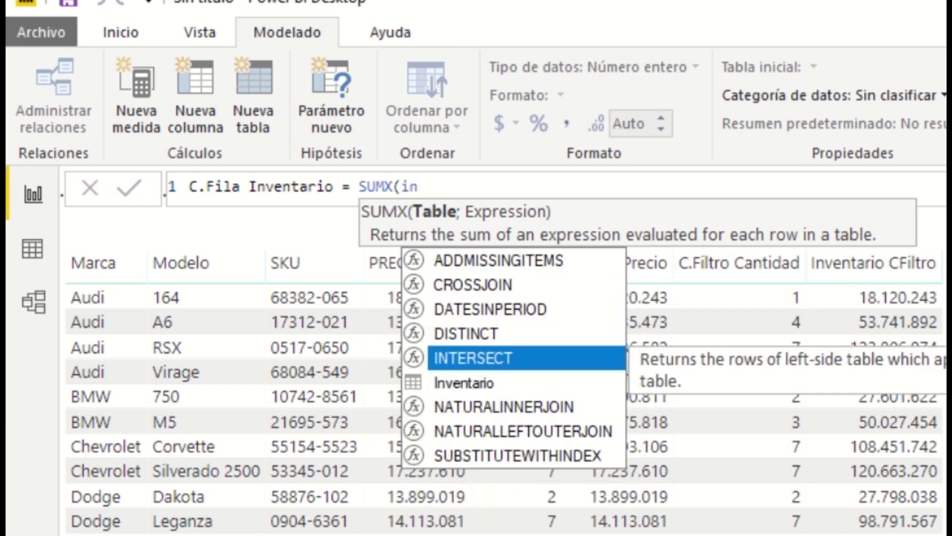
pyautogui.press('Down')
pyautogui.press('Tab')
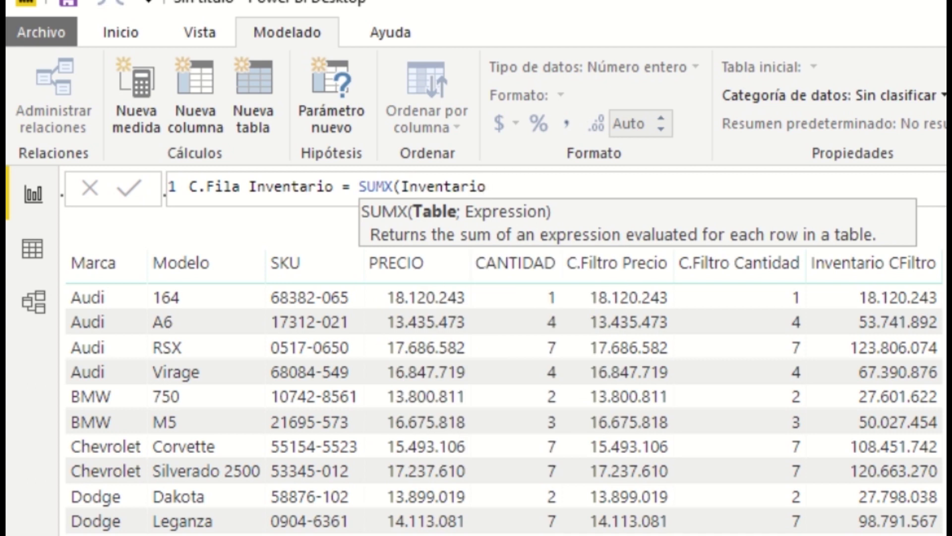
# Complete SUMX with Inventario[ PRECIO ] as its expression, commit it and format the measure with a thousands separator.
pyautogui.write(';')
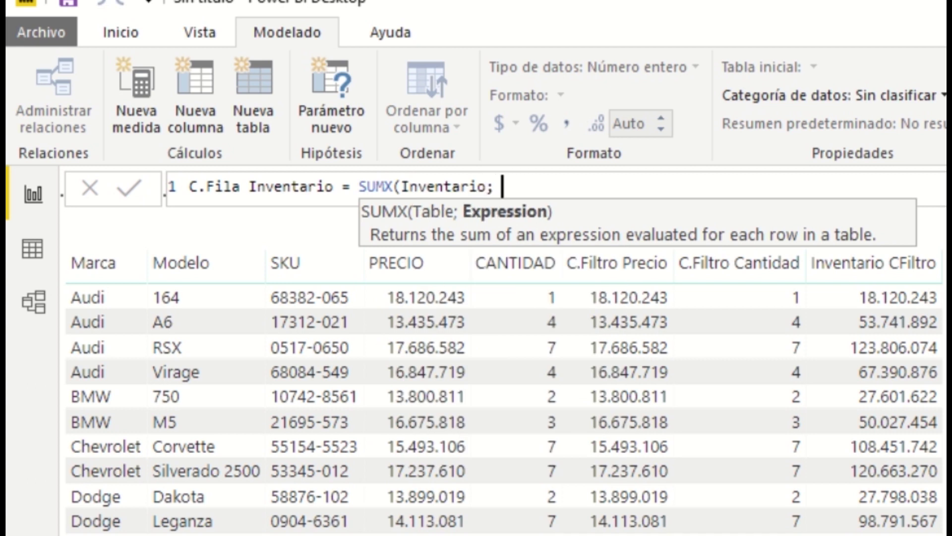
pyautogui.write(' pre')
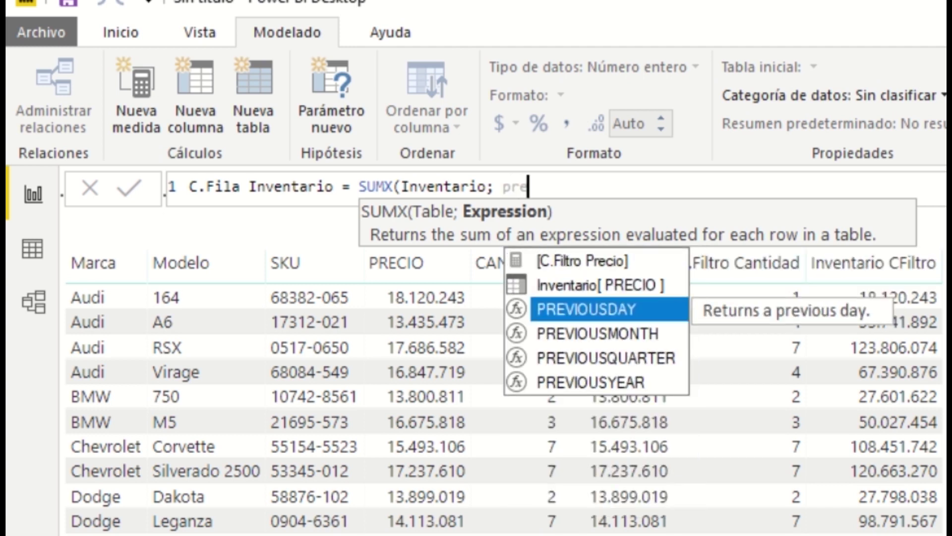
pyautogui.press('Up')
pyautogui.press('Tab')
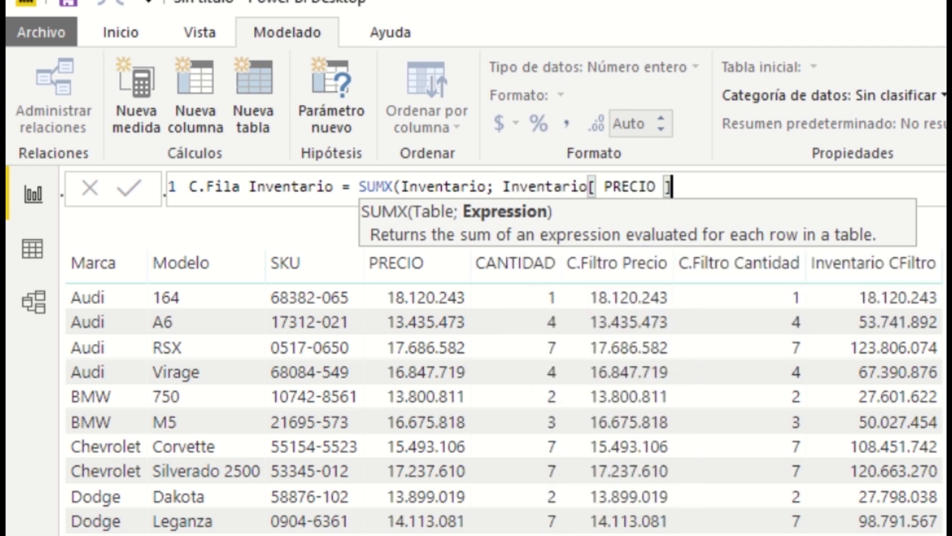
pyautogui.write(')')
pyautogui.press('Return')
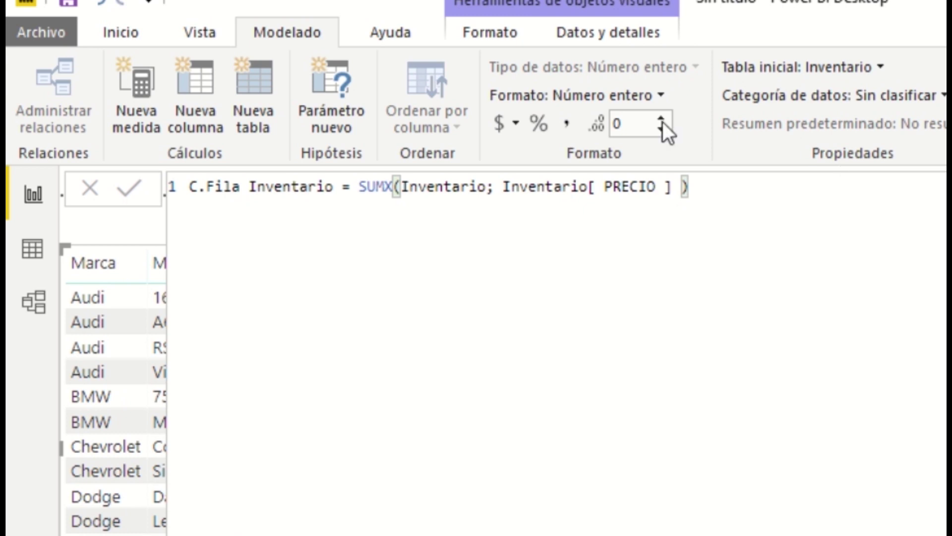
pyautogui.click(571, 119)
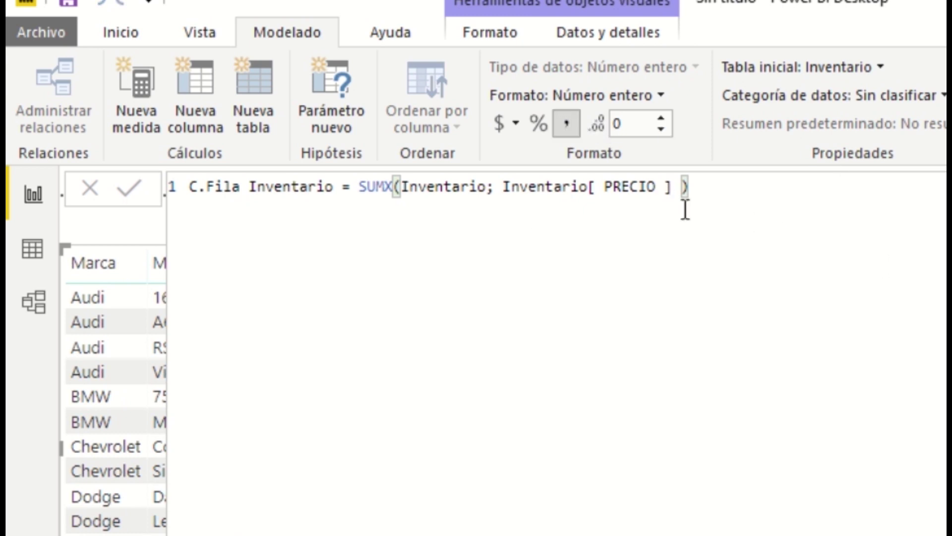
# Multiply Inventario[ PRECIO ] by Inventario[CANTIDAD] inside the SUMX expression of C.Fila Inventario and commit the formula.
pyautogui.click(670, 188)
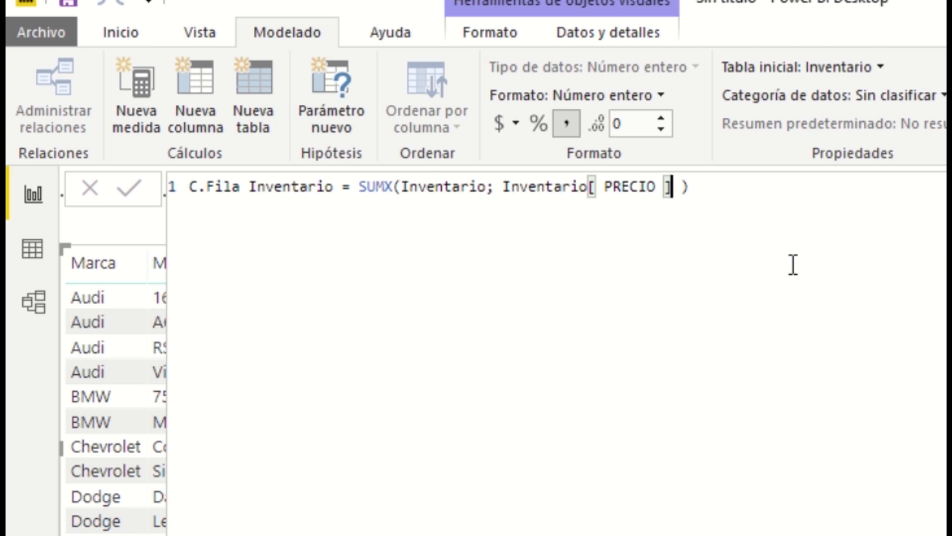
pyautogui.write('*c')
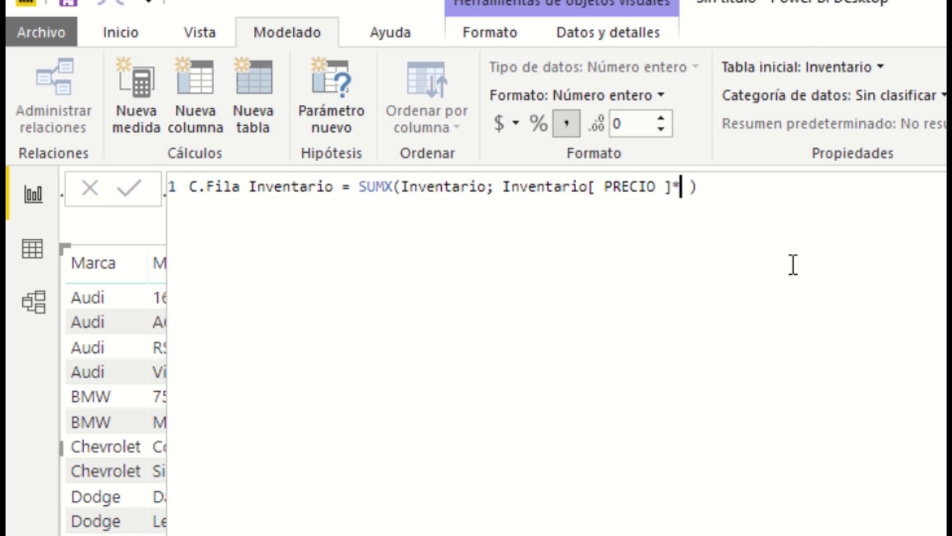
pyautogui.write('an')
pyautogui.press('Tab')
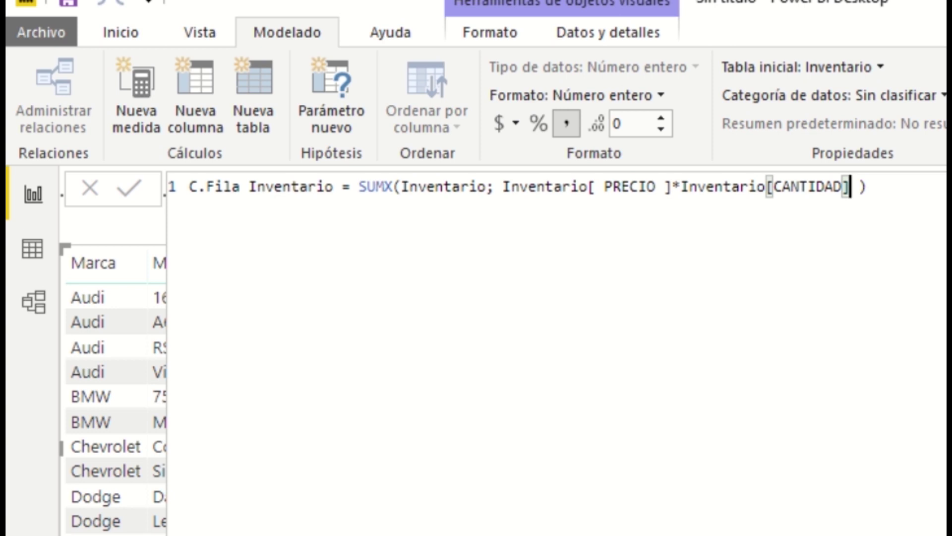
pyautogui.click(868, 187)
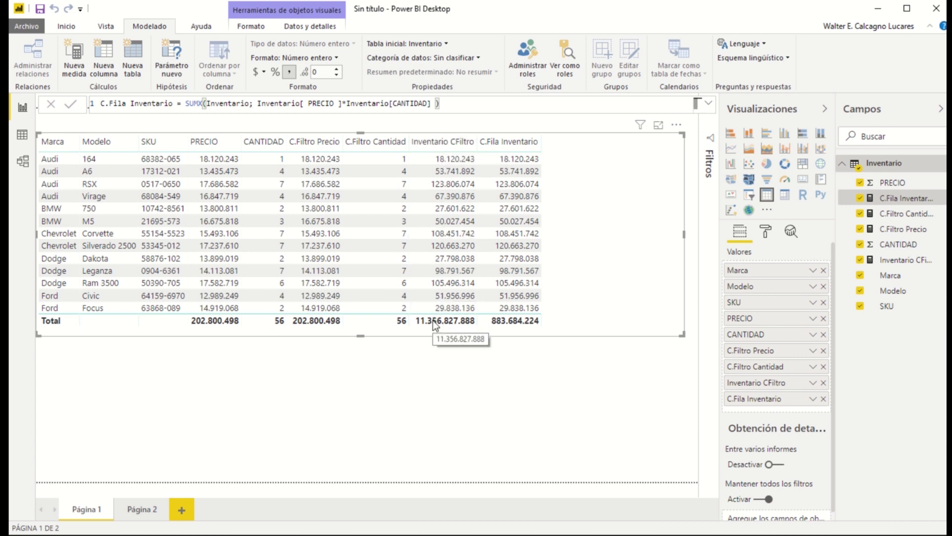
# Move the inventory table slightly lower on Página 1.
pyautogui.click(207, 395)
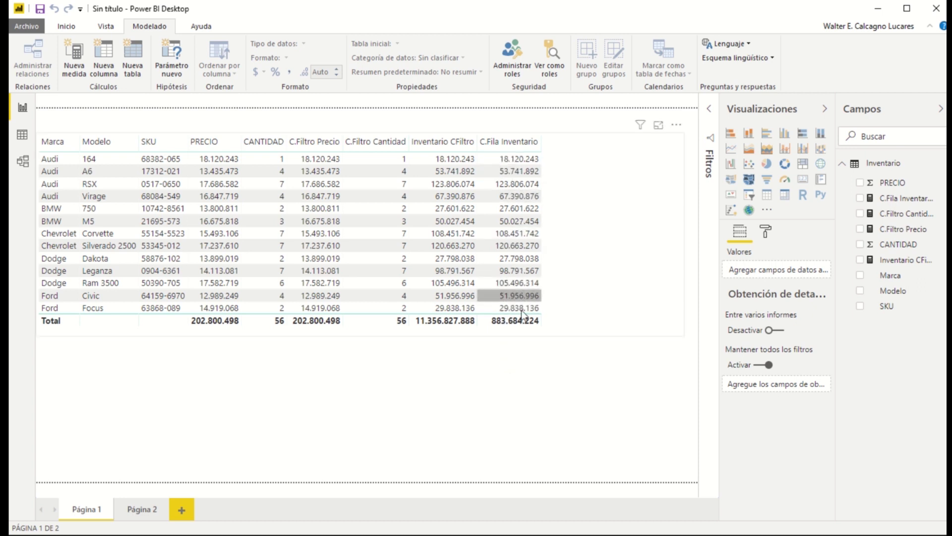
pyautogui.click(524, 332)
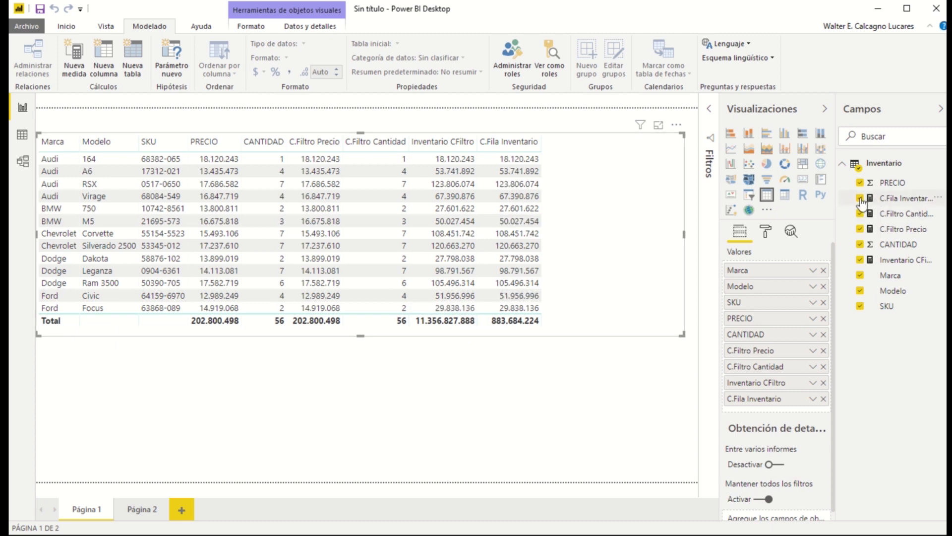
pyautogui.moveTo(641, 159); pyautogui.dragTo(637, 183)
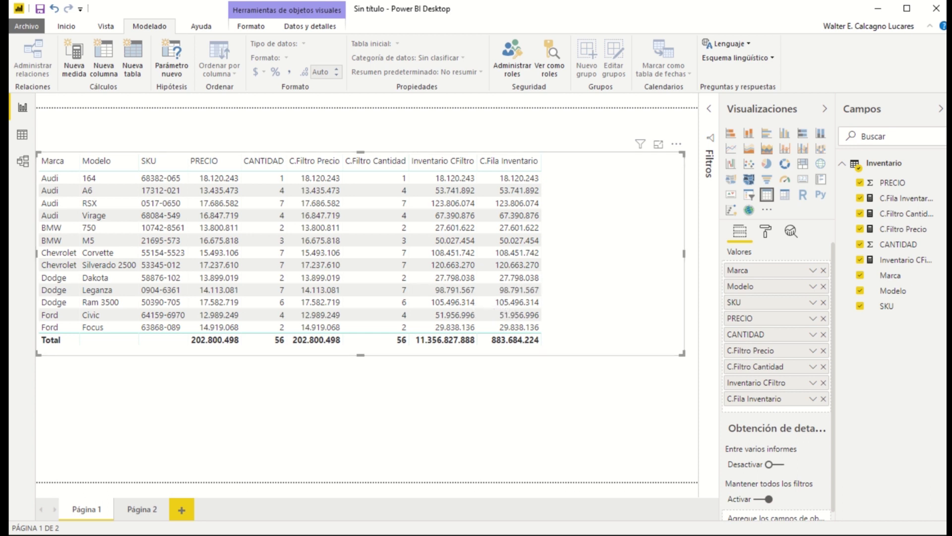
# Review the formulas of C.Fila Inventario and C.Filtro Cantidad, and move the inventory table closer to the page's upper edge.
pyautogui.click(898, 197)
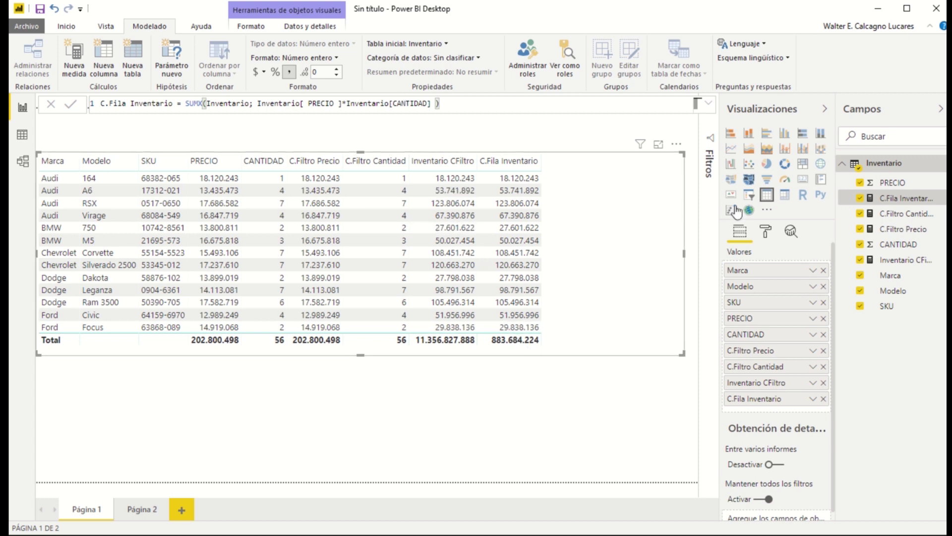
pyautogui.click(889, 219)
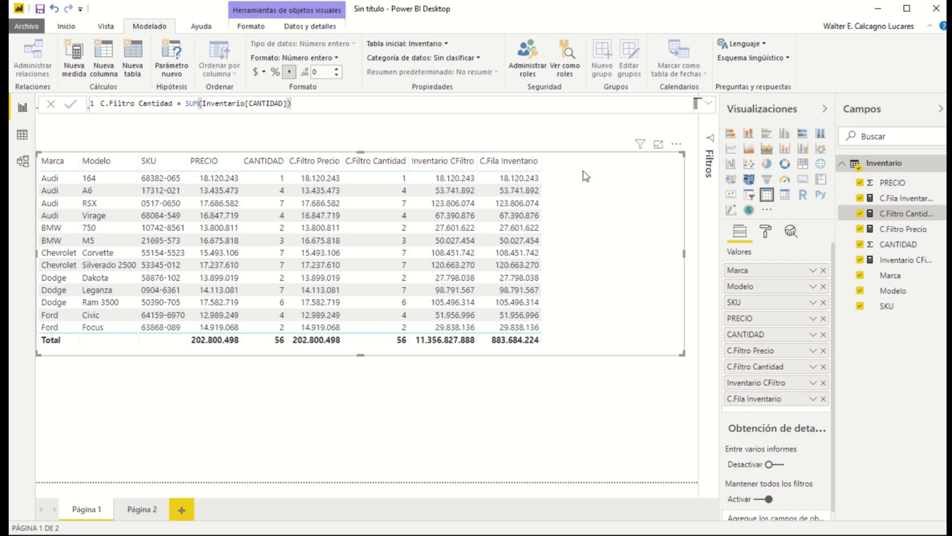
pyautogui.click(541, 377)
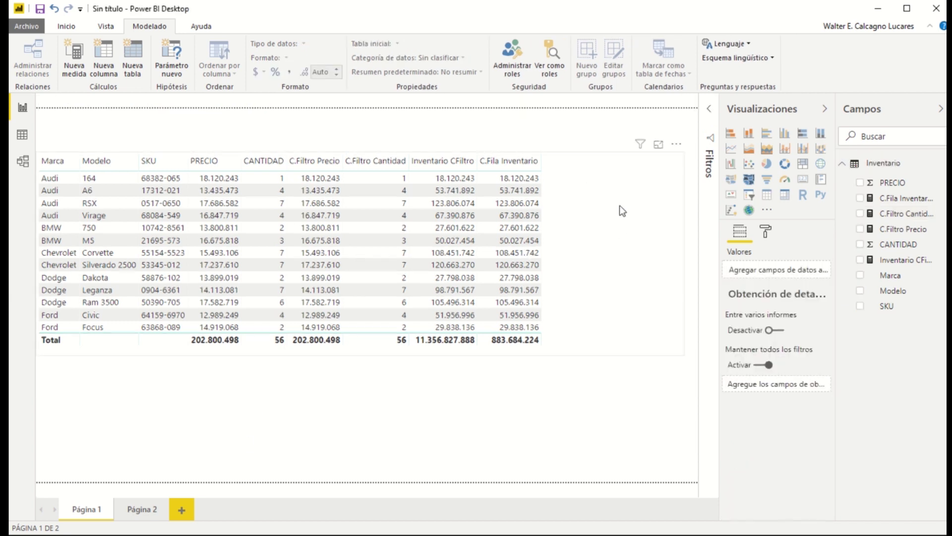
pyautogui.click(621, 208)
pyautogui.click(476, 389)
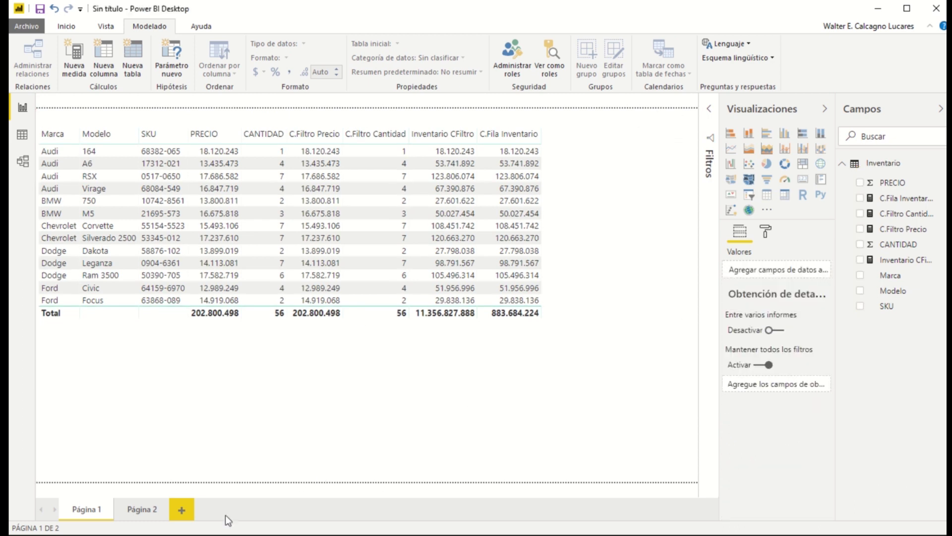
# Add a Marca slicer to Página 2, place it below the page heading and narrow it to fit the brand list.
pyautogui.click(140, 514)
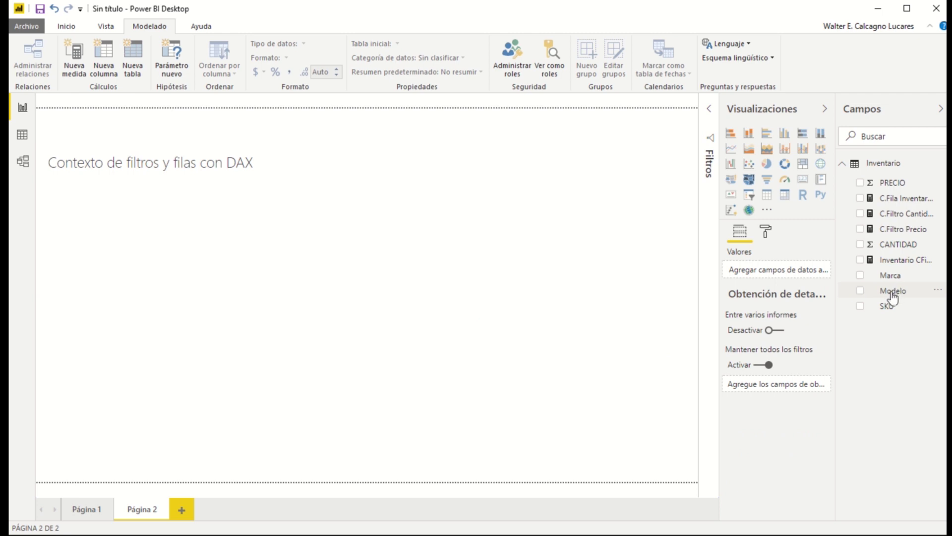
pyautogui.click(749, 196)
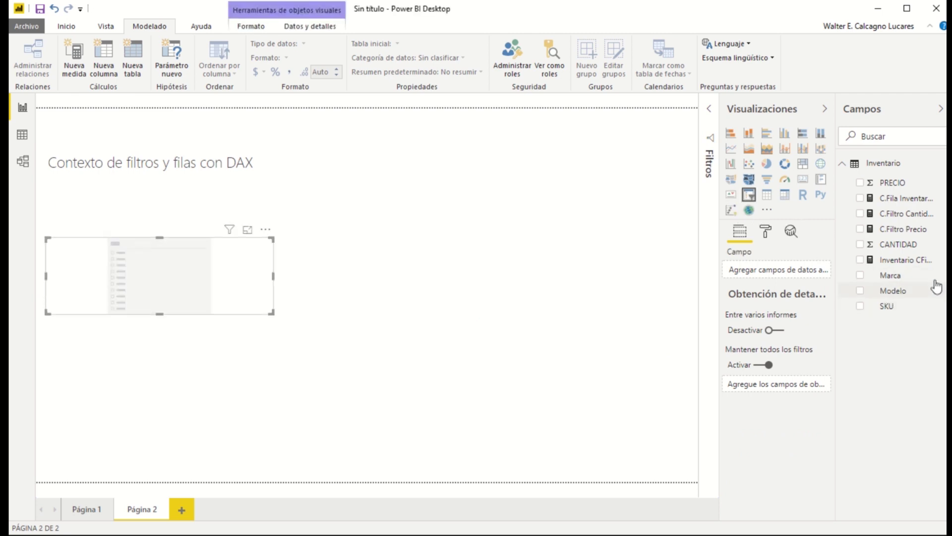
pyautogui.moveTo(893, 274); pyautogui.dragTo(221, 282)
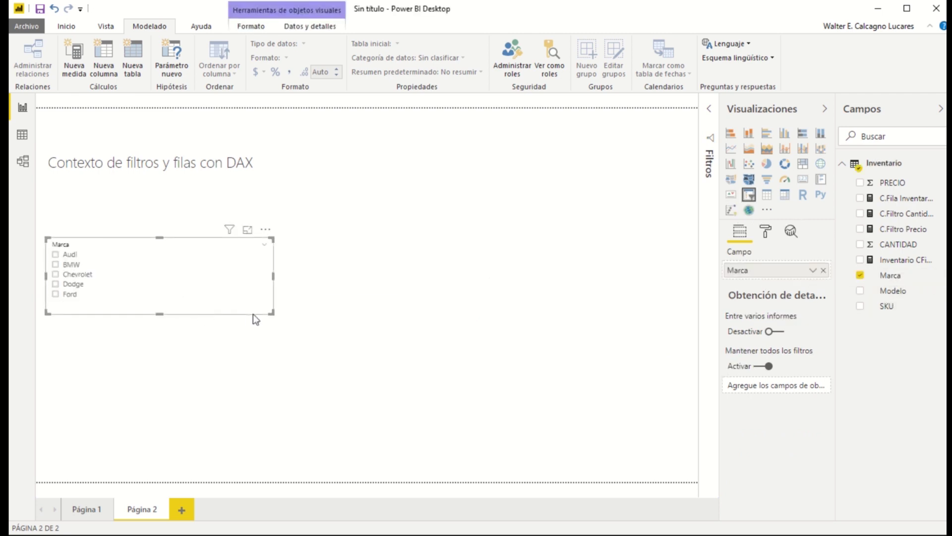
pyautogui.moveTo(224, 241); pyautogui.dragTo(222, 219)
pyautogui.moveTo(267, 286); pyautogui.dragTo(165, 301)
pyautogui.click(178, 307)
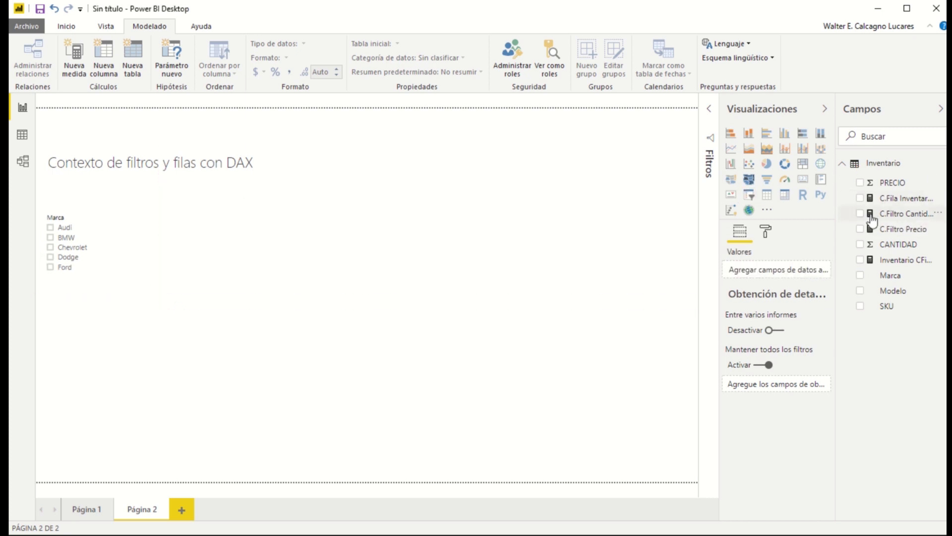
# Add a card showing C.Fila Inventario to the right of the Marca slicer and widen it.
pyautogui.moveTo(897, 198); pyautogui.dragTo(500, 258)
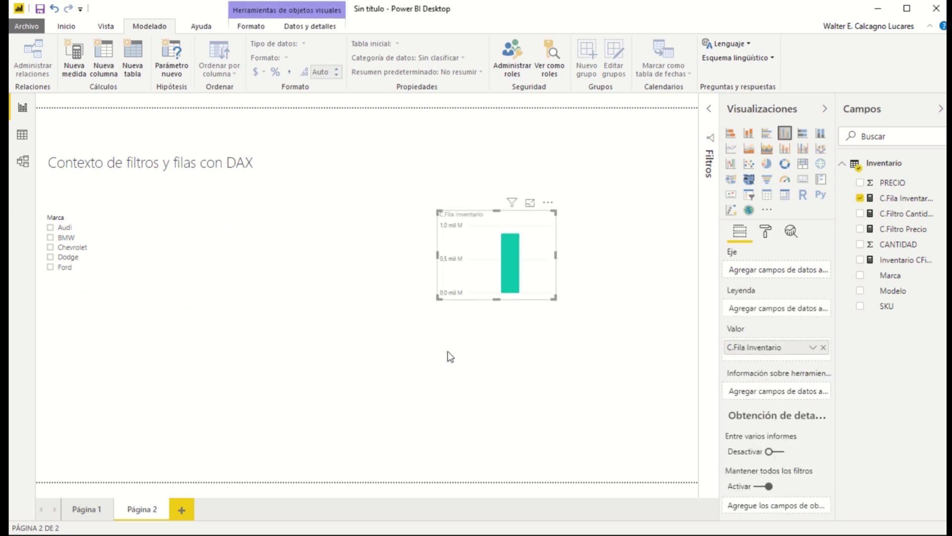
pyautogui.click(802, 180)
pyautogui.moveTo(553, 297); pyautogui.dragTo(644, 293)
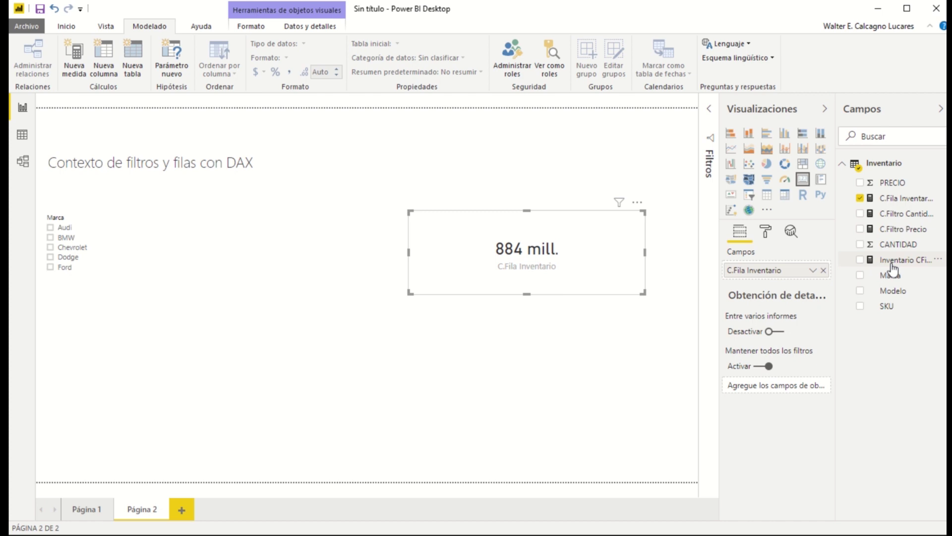
# Add a card showing Inventario CFiltro between the Marca slicer and the C.Fila Inventario card, and resize it to fit.
pyautogui.moveTo(896, 262); pyautogui.dragTo(865, 261)
pyautogui.moveTo(709, 264); pyautogui.dragTo(259, 271)
pyautogui.click(806, 181)
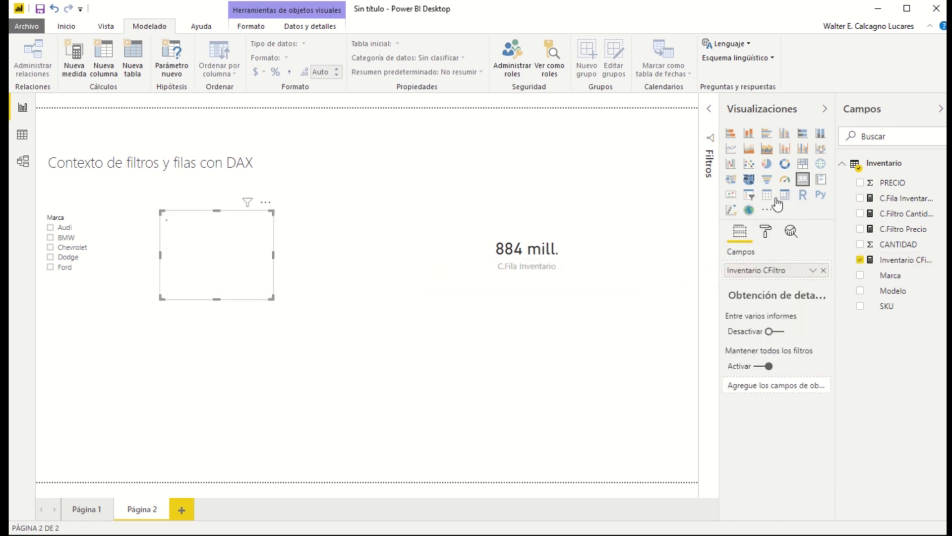
pyautogui.moveTo(272, 297); pyautogui.dragTo(394, 293)
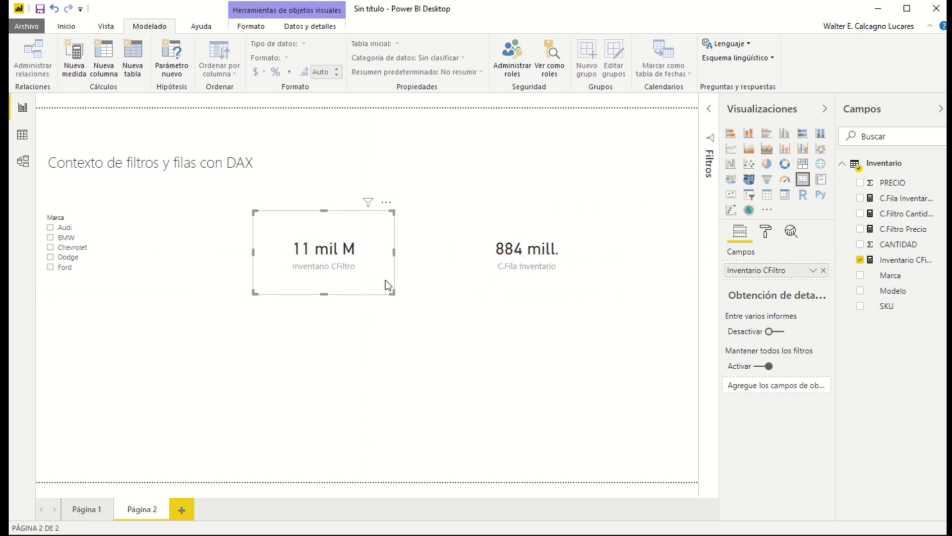
# Set the display units of the Inventario CFiltro card's data label to Ninguno.
pyautogui.click(765, 231)
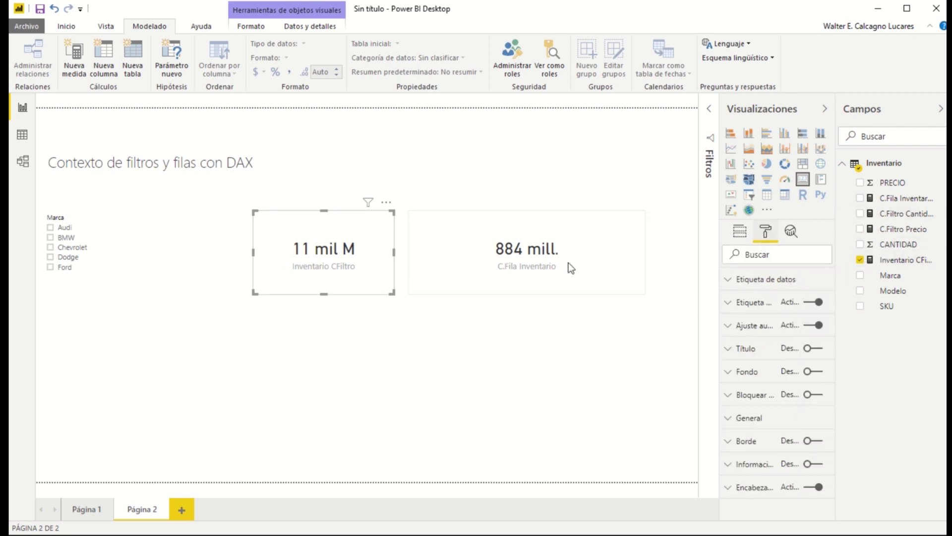
pyautogui.click(496, 279)
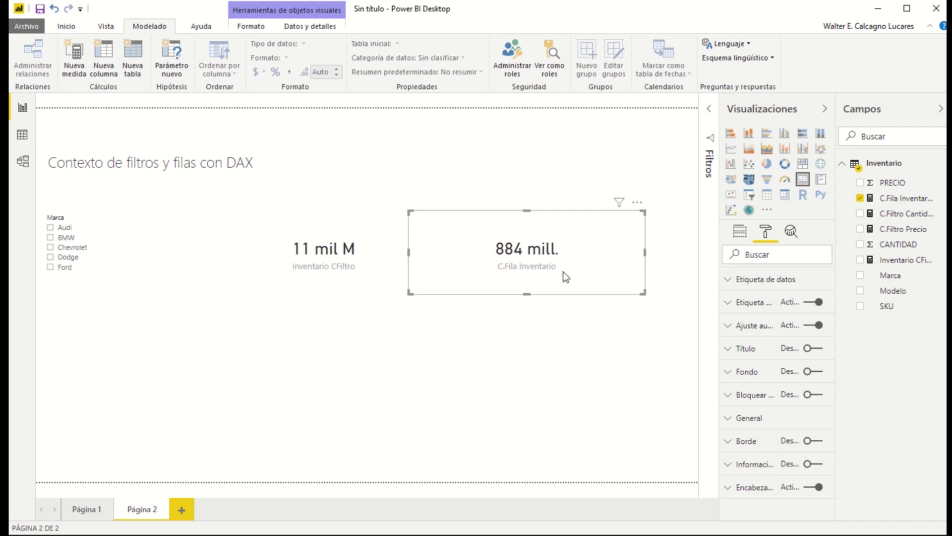
pyautogui.click(314, 270)
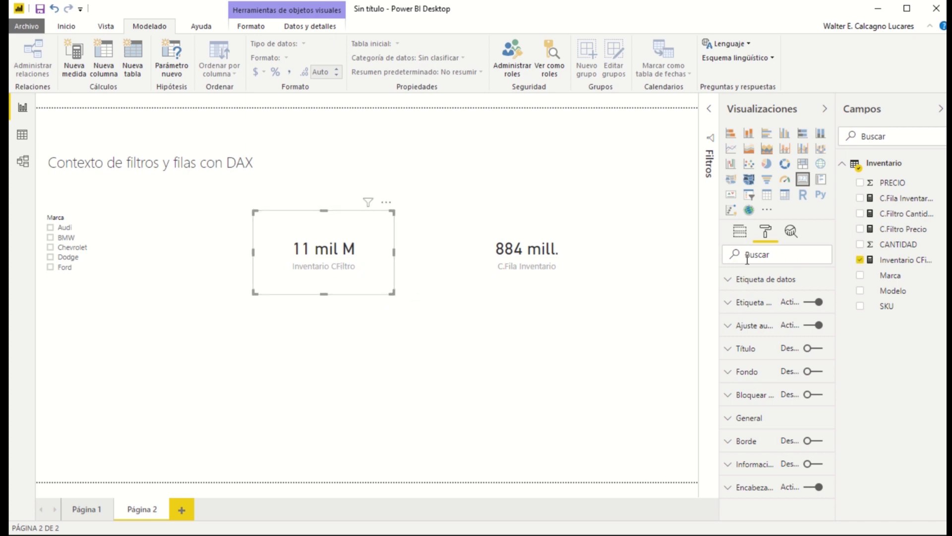
pyautogui.click(759, 293)
pyautogui.click(769, 365)
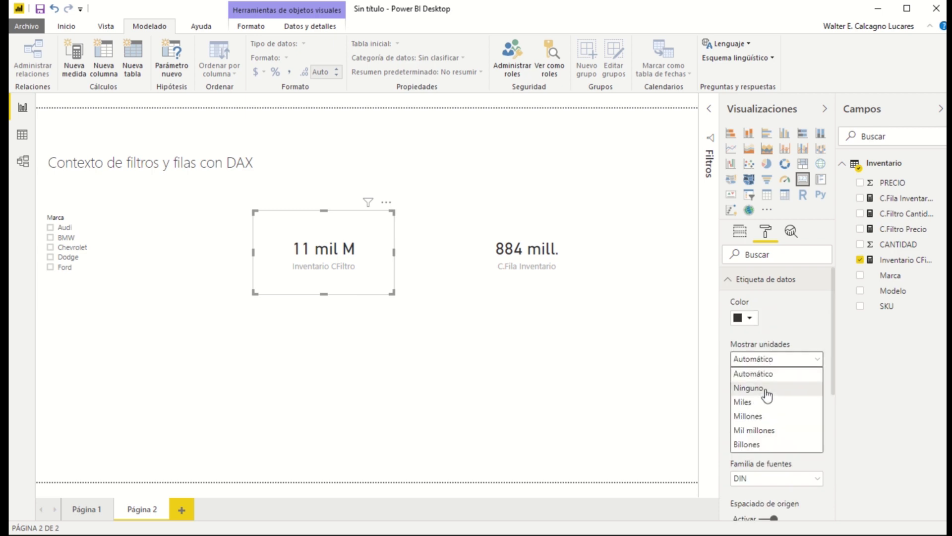
pyautogui.click(766, 388)
# Set the display units of the C.Fila Inventario card's data label to Ninguno.
pyautogui.click(574, 276)
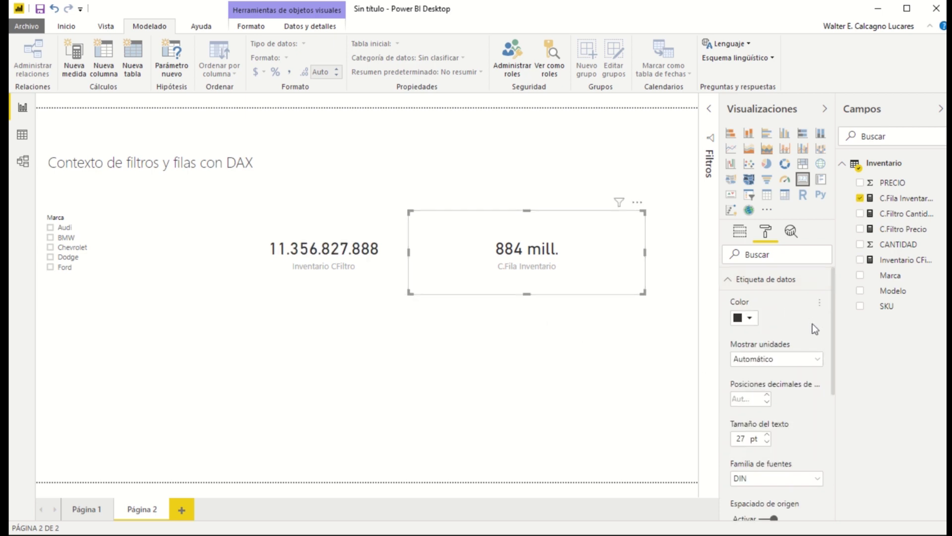
pyautogui.click(779, 360)
pyautogui.click(771, 394)
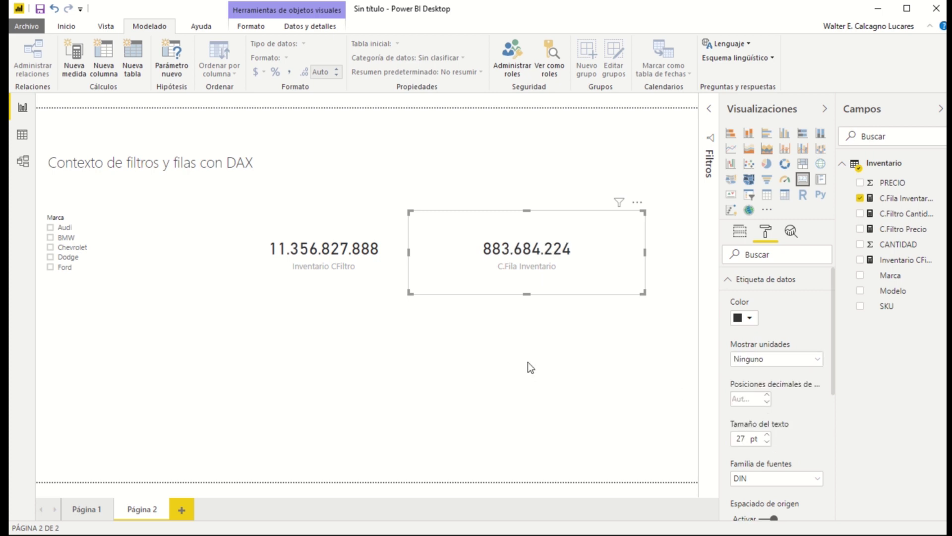
pyautogui.click(524, 335)
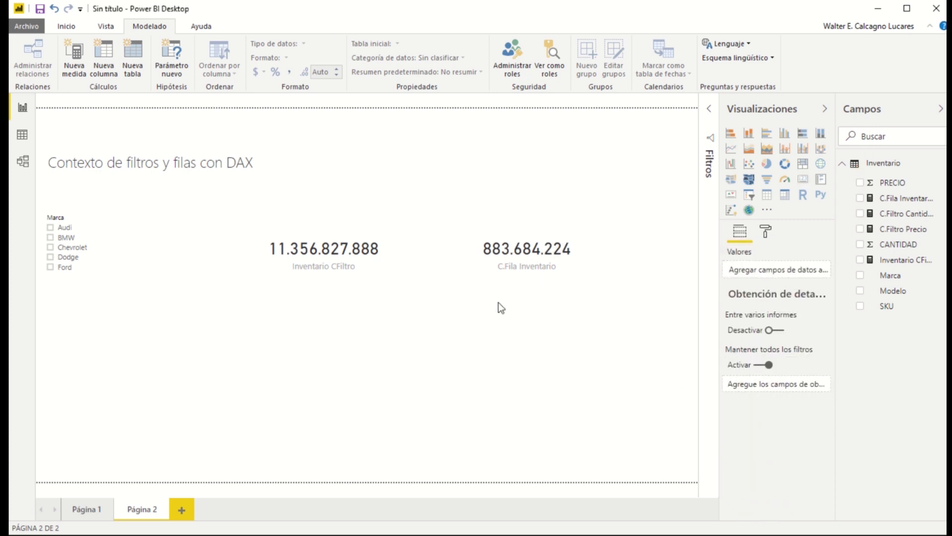
# Compare both cards while filtering the Marca slicer by Audi, BMW, Chevrolet, Ford and Dodge in turn, and clear the selection.
pyautogui.click(50, 228)
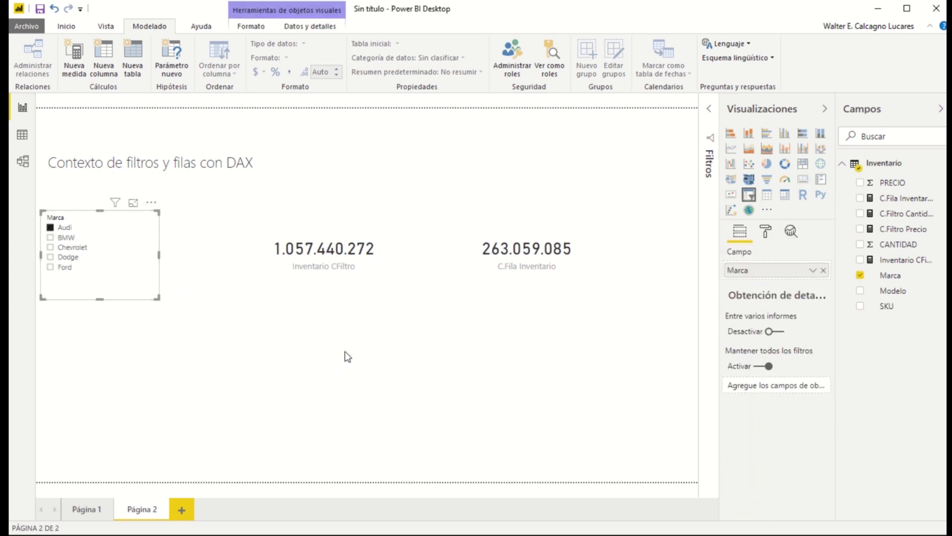
pyautogui.click(515, 269)
pyautogui.click(51, 238)
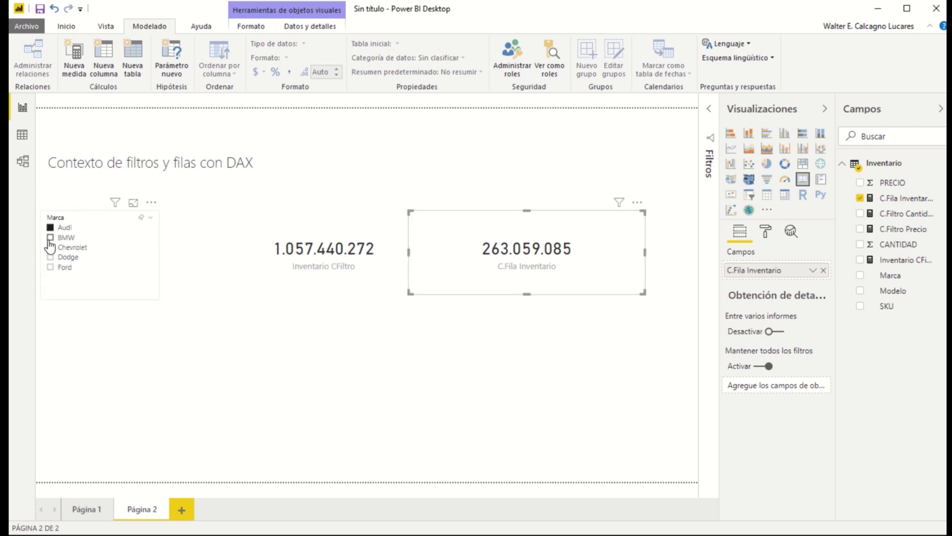
pyautogui.click(50, 247)
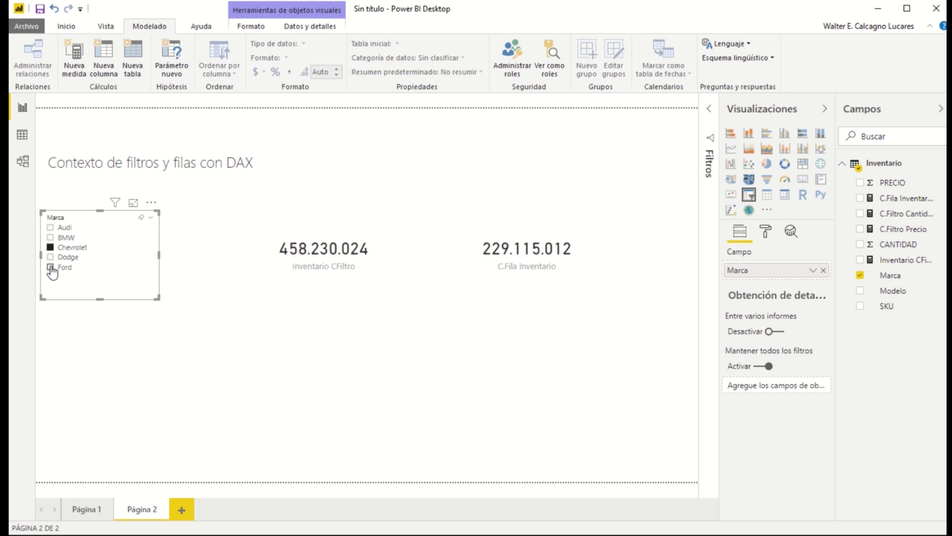
pyautogui.click(50, 268)
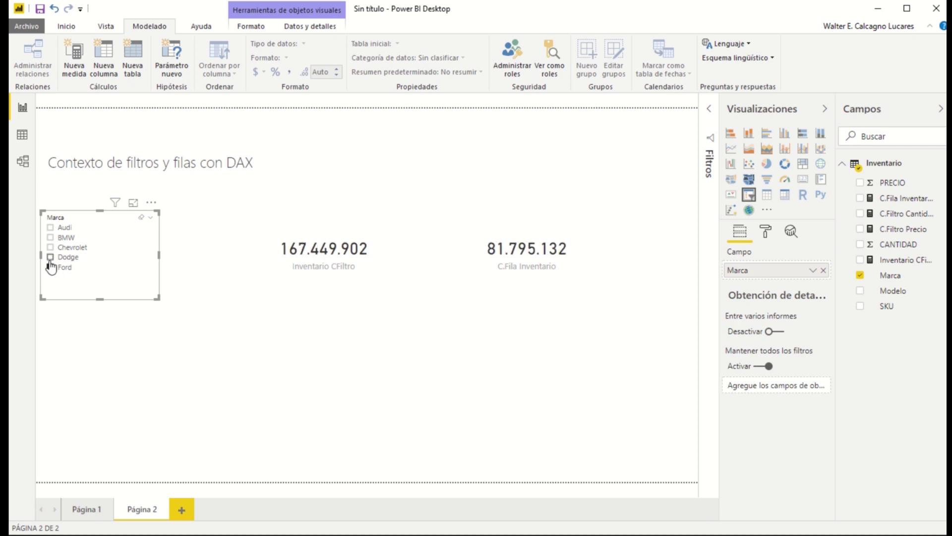
pyautogui.click(50, 257)
pyautogui.click(50, 257)
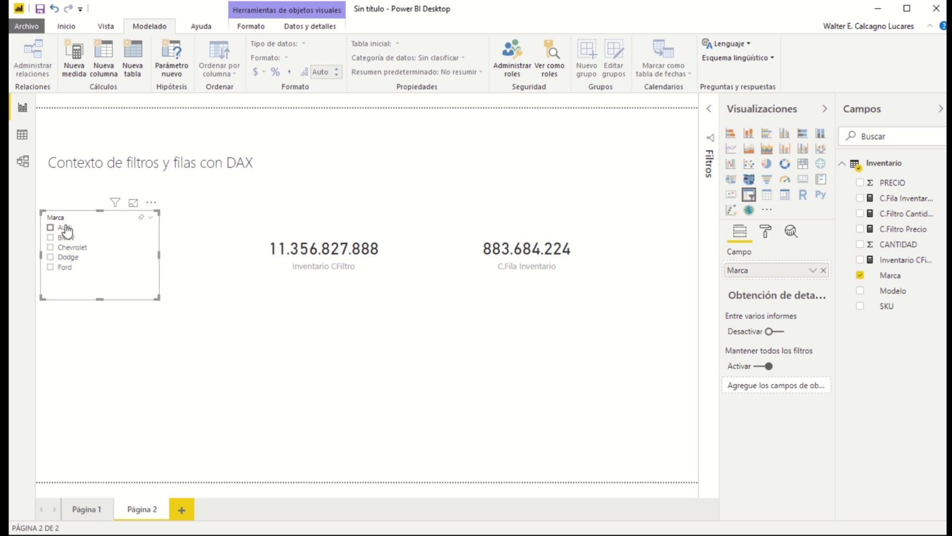
pyautogui.click(560, 385)
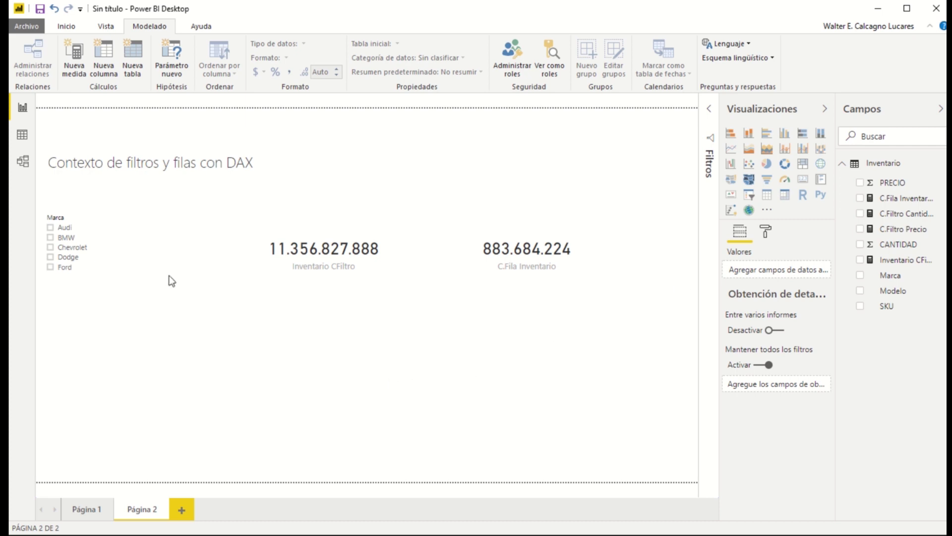
# Filter the page to Audi and place an empty table visual centrally below the two cards.
pyautogui.click(50, 227)
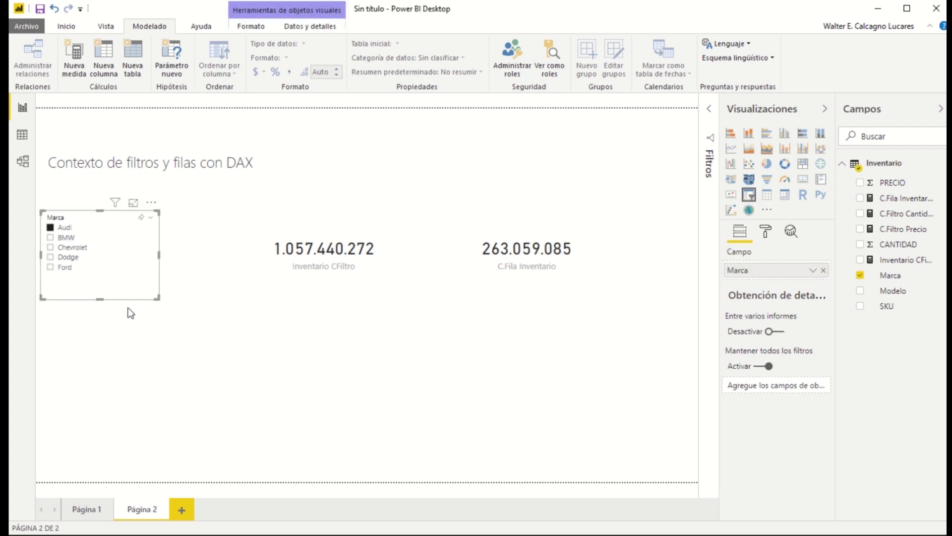
pyautogui.click(308, 362)
pyautogui.click(772, 200)
pyautogui.moveTo(90, 375); pyautogui.dragTo(353, 376)
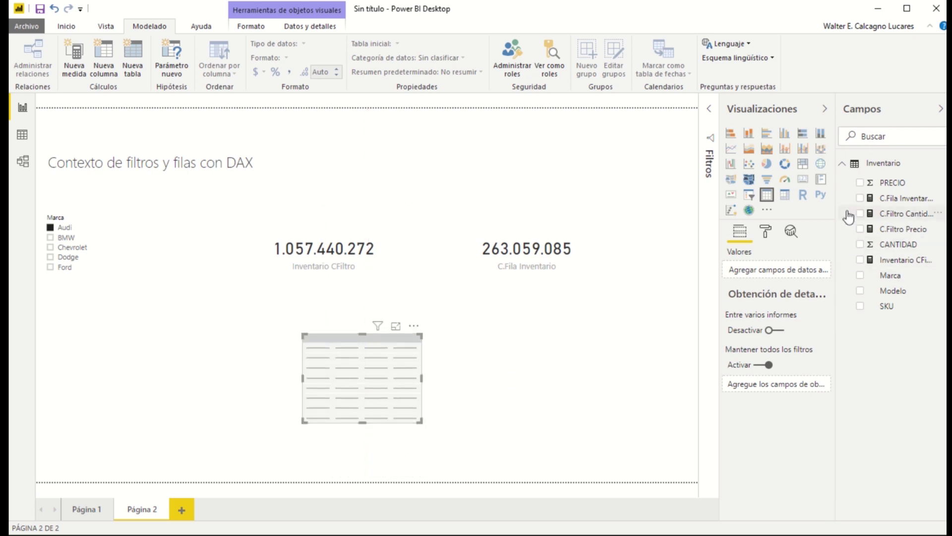
# Add the Marca, Modelo, SKU, PRECIO and CANTIDAD fields to the new table.
pyautogui.click(861, 275)
pyautogui.click(862, 290)
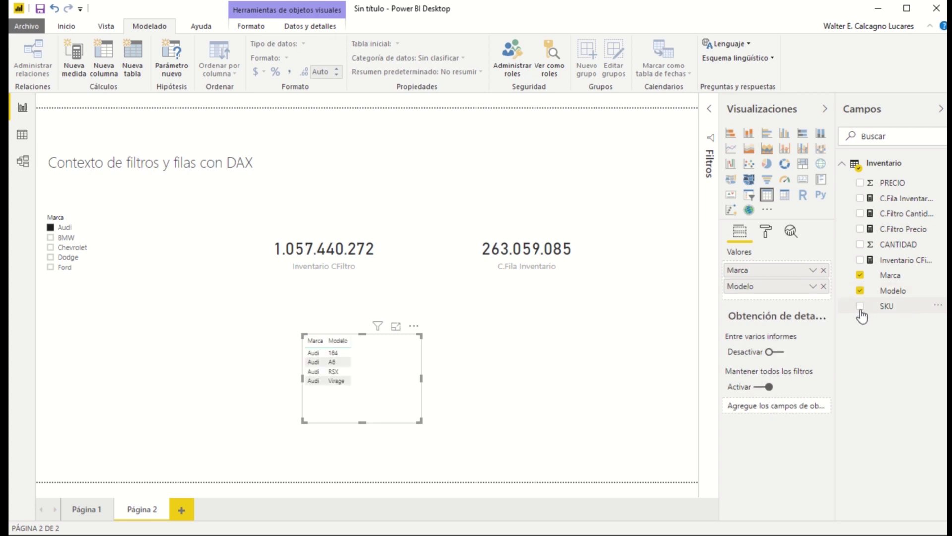
pyautogui.click(860, 306)
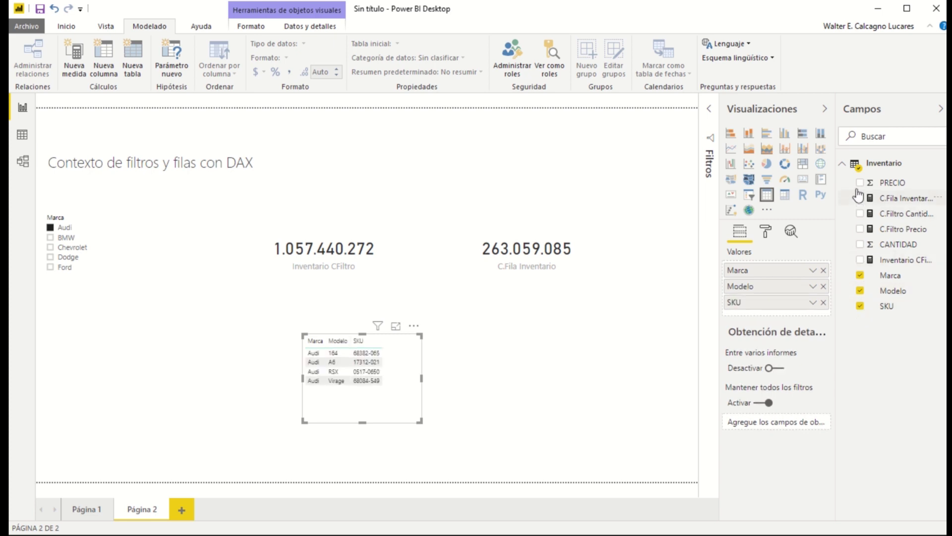
pyautogui.click(861, 182)
pyautogui.click(860, 244)
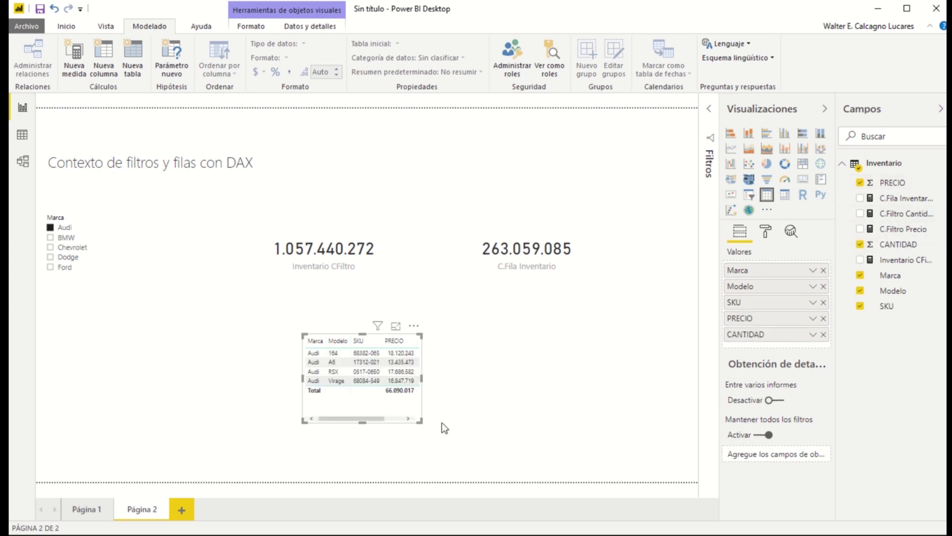
# Enlarge the new table to fit all its columns, reposition it below the cards and filter the page to BMW.
pyautogui.moveTo(421, 421); pyautogui.dragTo(559, 432)
pyautogui.moveTo(502, 370); pyautogui.dragTo(465, 382)
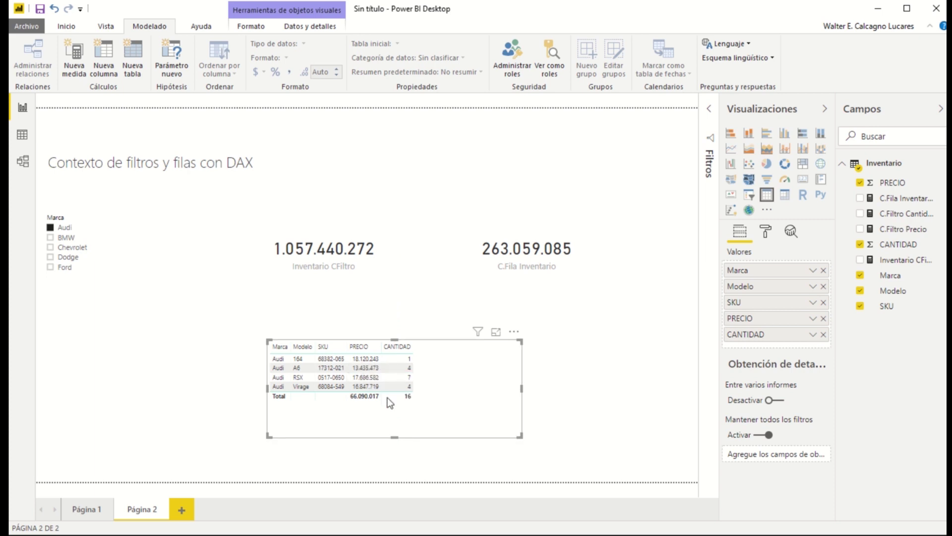
pyautogui.click(50, 237)
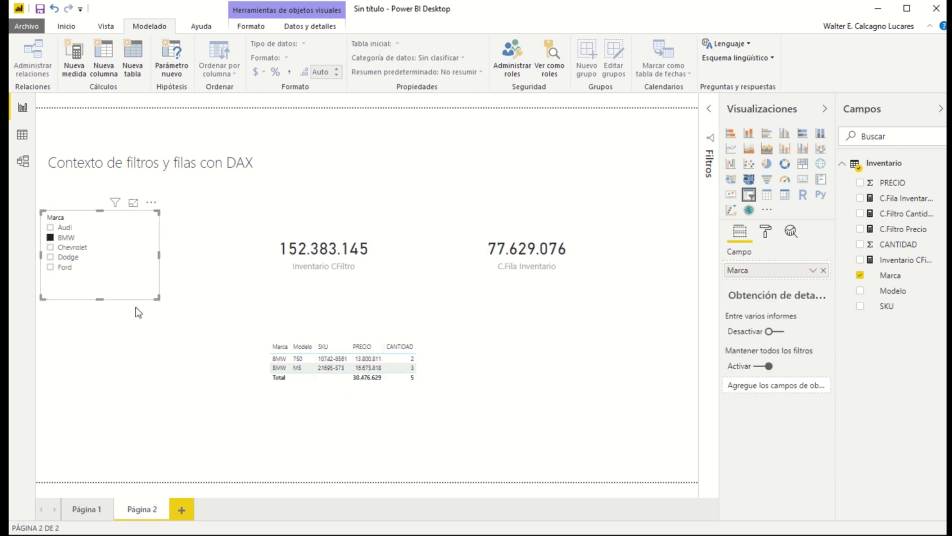
# Shift the C.Fila Inventario card and the Inventario CFiltro card slightly left on the report page.
pyautogui.click(436, 385)
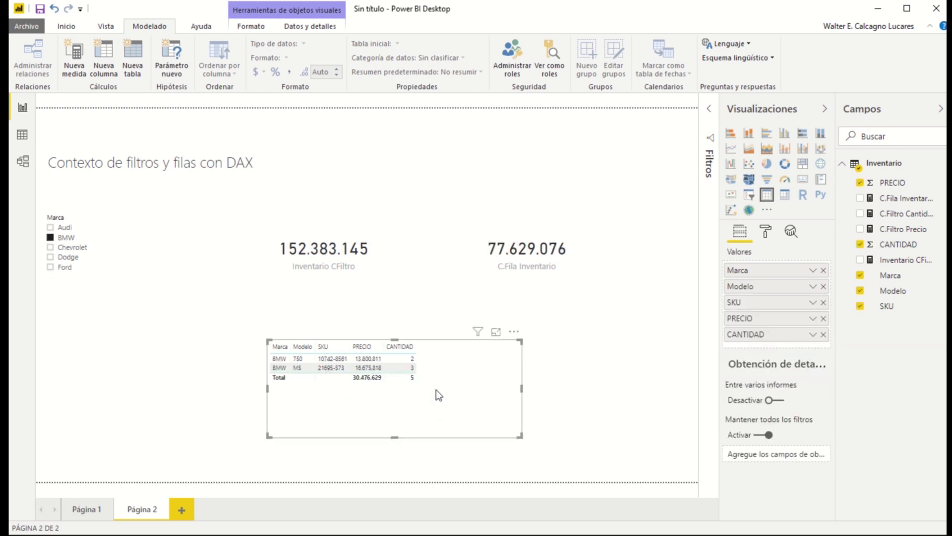
pyautogui.moveTo(524, 273)
pyautogui.mouseDown()
pyautogui.moveTo(516, 273)
pyautogui.moveTo(529, 290)
pyautogui.mouseUp()
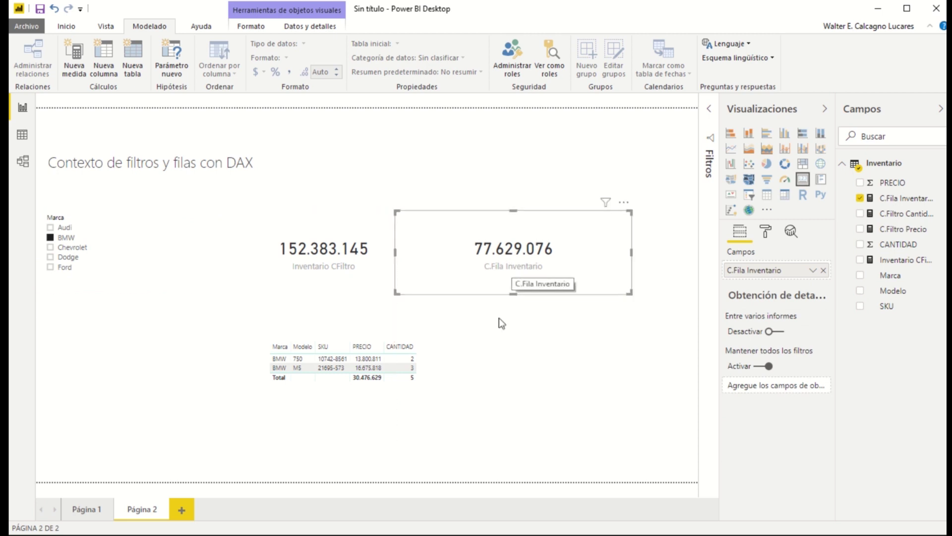
pyautogui.click(326, 227)
pyautogui.moveTo(337, 267); pyautogui.dragTo(327, 267)
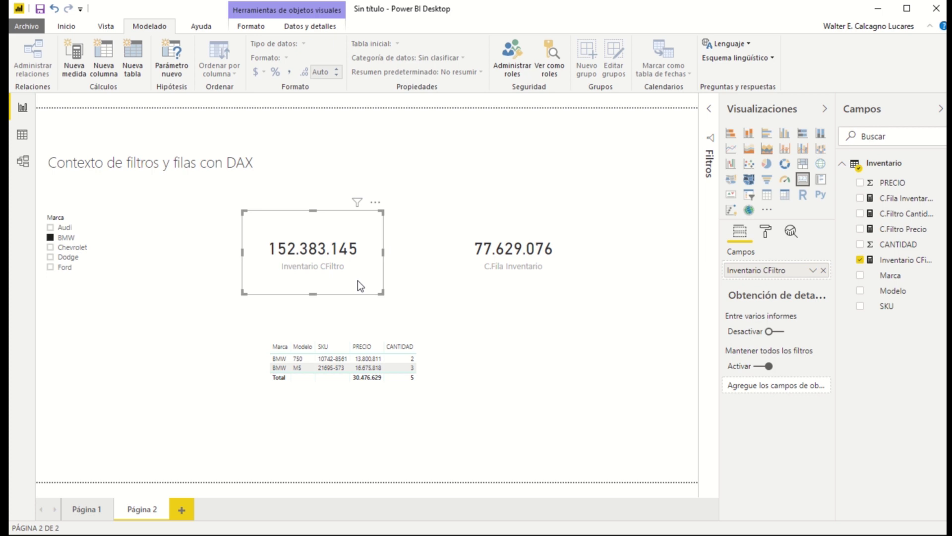
# Nudge the detail table left, sorted by CANTIDAD in descending order, and add the C.Fila Inventario measure as its last column.
pyautogui.click(401, 347)
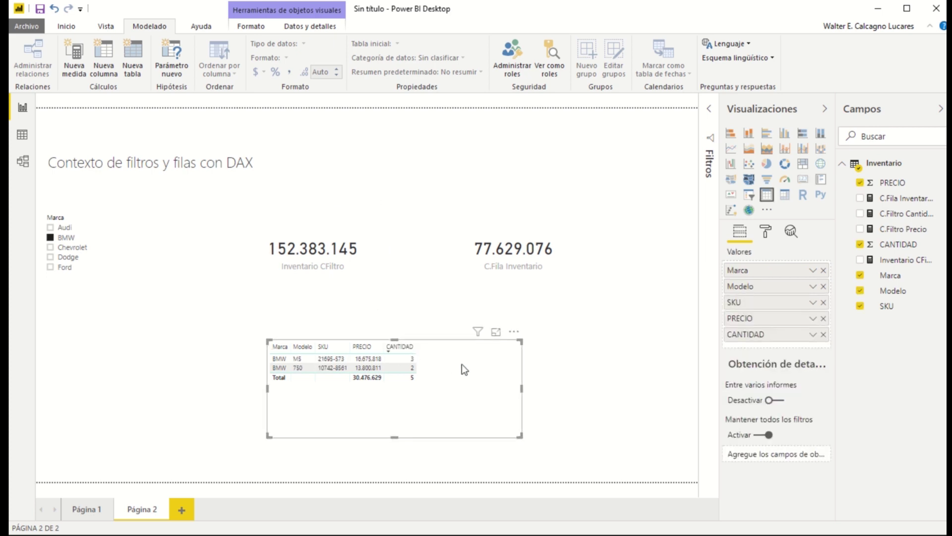
pyautogui.moveTo(461, 365); pyautogui.dragTo(450, 365)
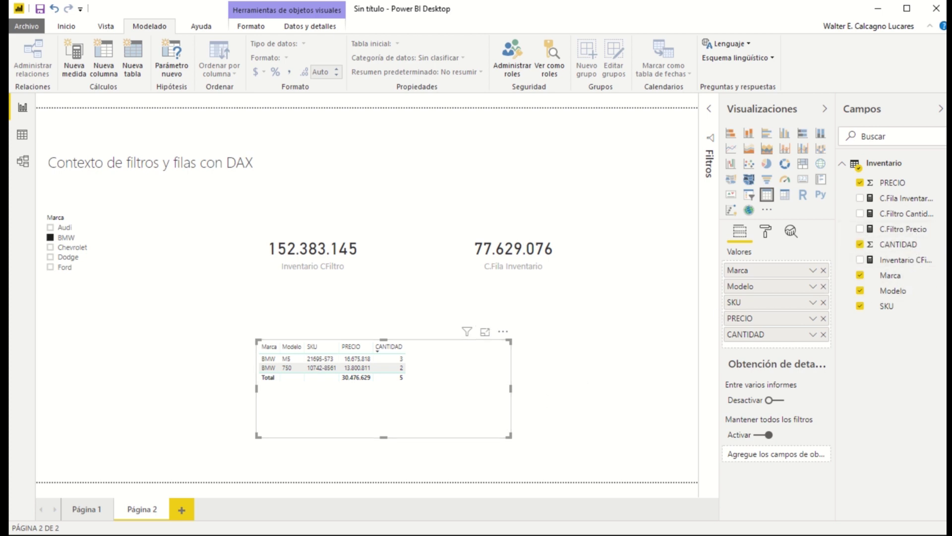
pyautogui.moveTo(913, 205); pyautogui.dragTo(377, 379)
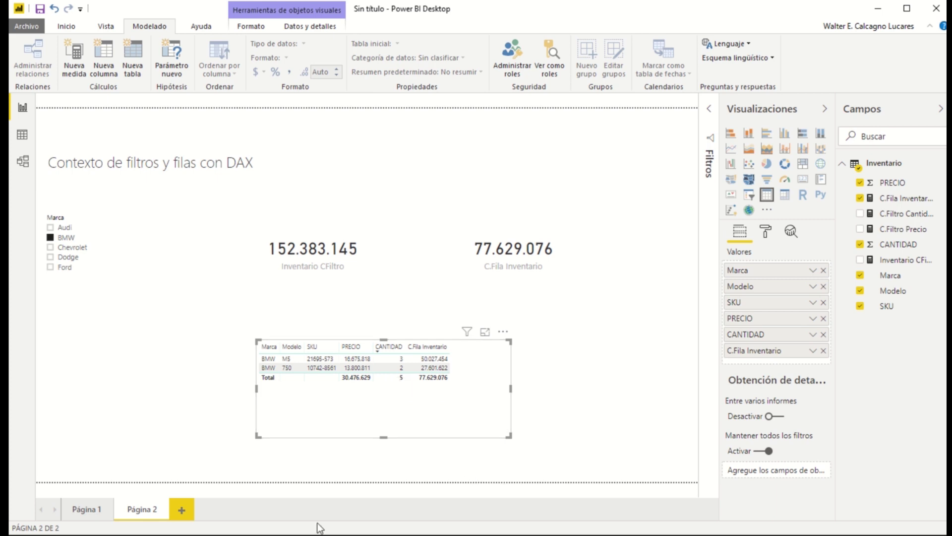
# Set the detail table's grid text size to 11 pt and widen the table to fit the larger text.
pyautogui.click(763, 233)
pyautogui.click(759, 325)
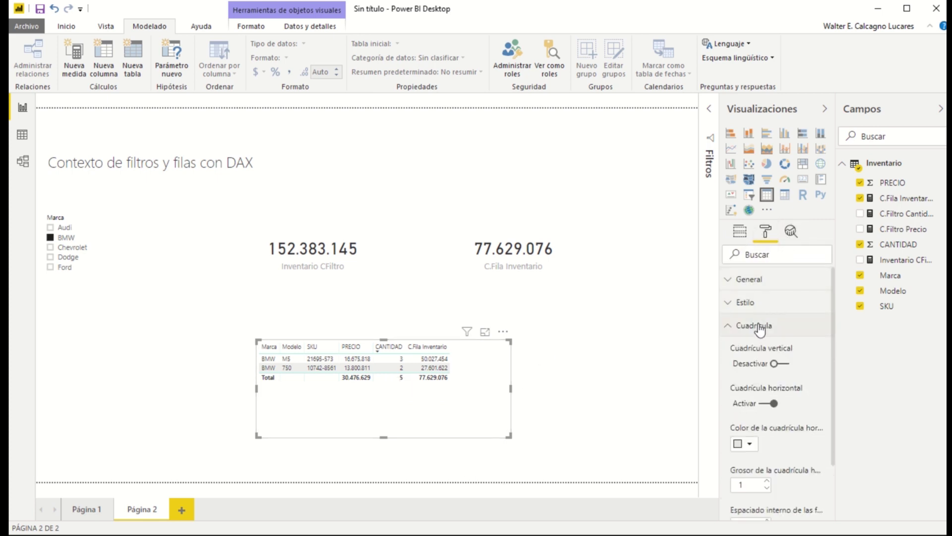
pyautogui.scroll(-5, 753, 445)
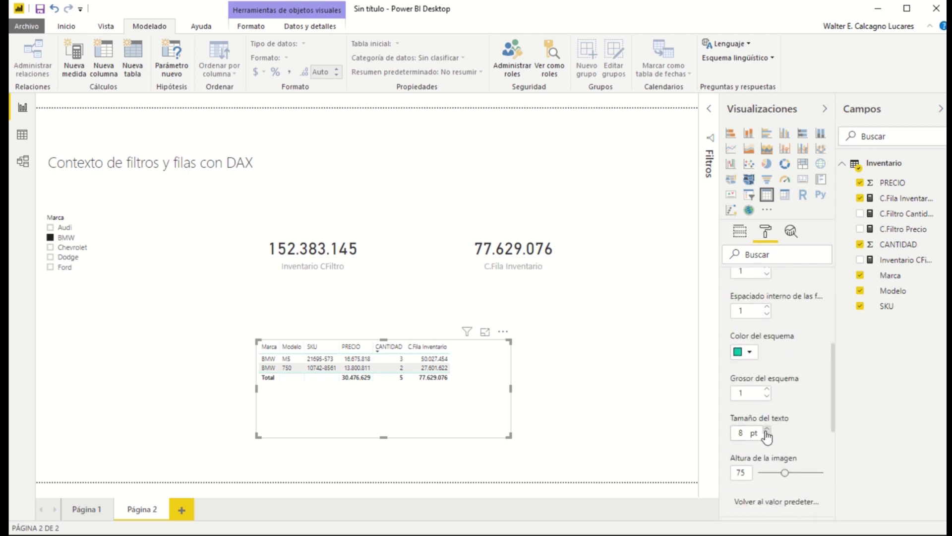
pyautogui.click(767, 430)
pyautogui.click(767, 430)
pyautogui.click(767, 430)
pyautogui.moveTo(505, 440); pyautogui.dragTo(569, 438)
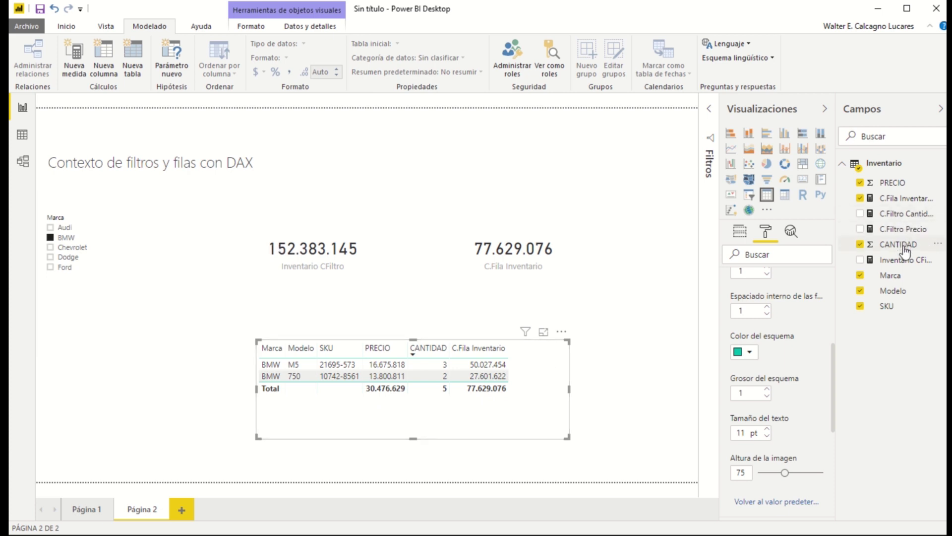
# Add the Inventario CFiltro measure to the detail table and widen the table until the new column fits completely.
pyautogui.moveTo(898, 265); pyautogui.dragTo(551, 394)
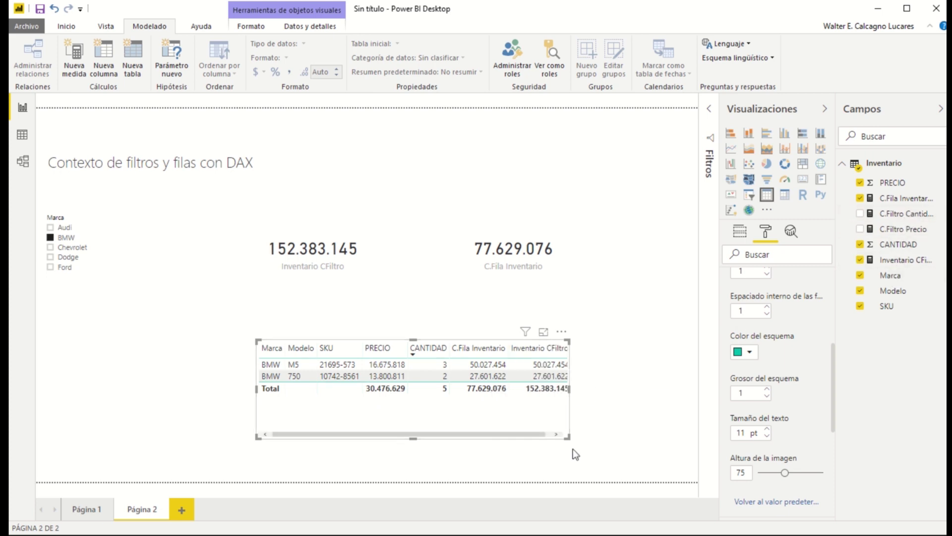
pyautogui.moveTo(568, 437); pyautogui.dragTo(649, 437)
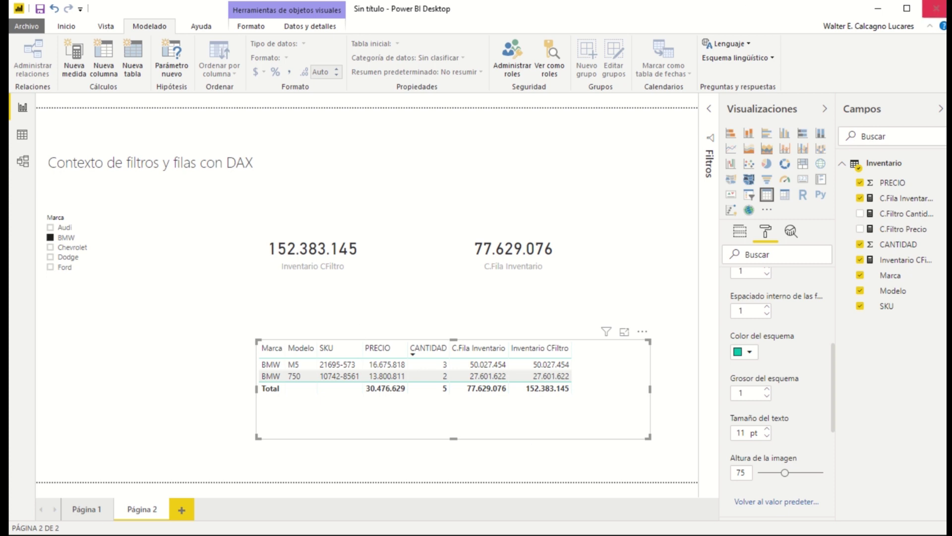
# Display the DAX formula of the C.Fila Inventario measure for review.
pyautogui.click(903, 198)
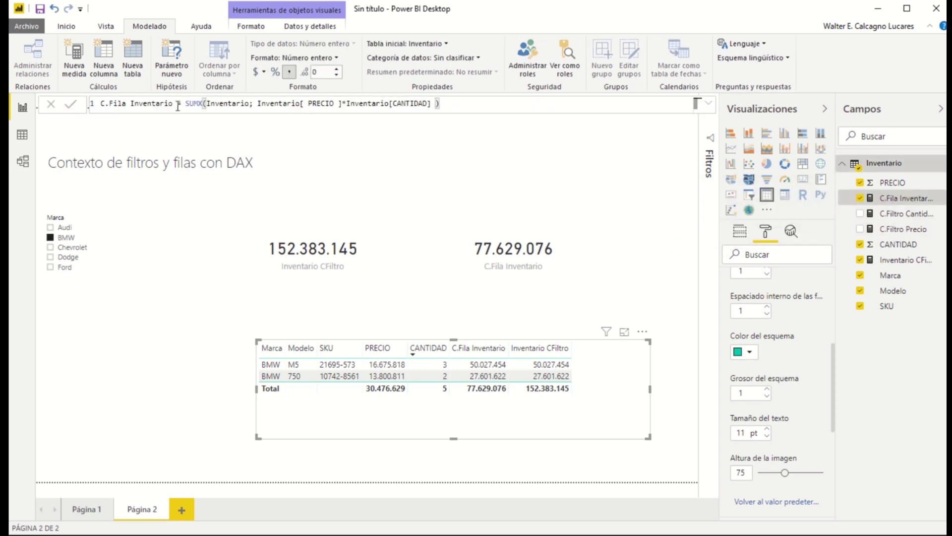